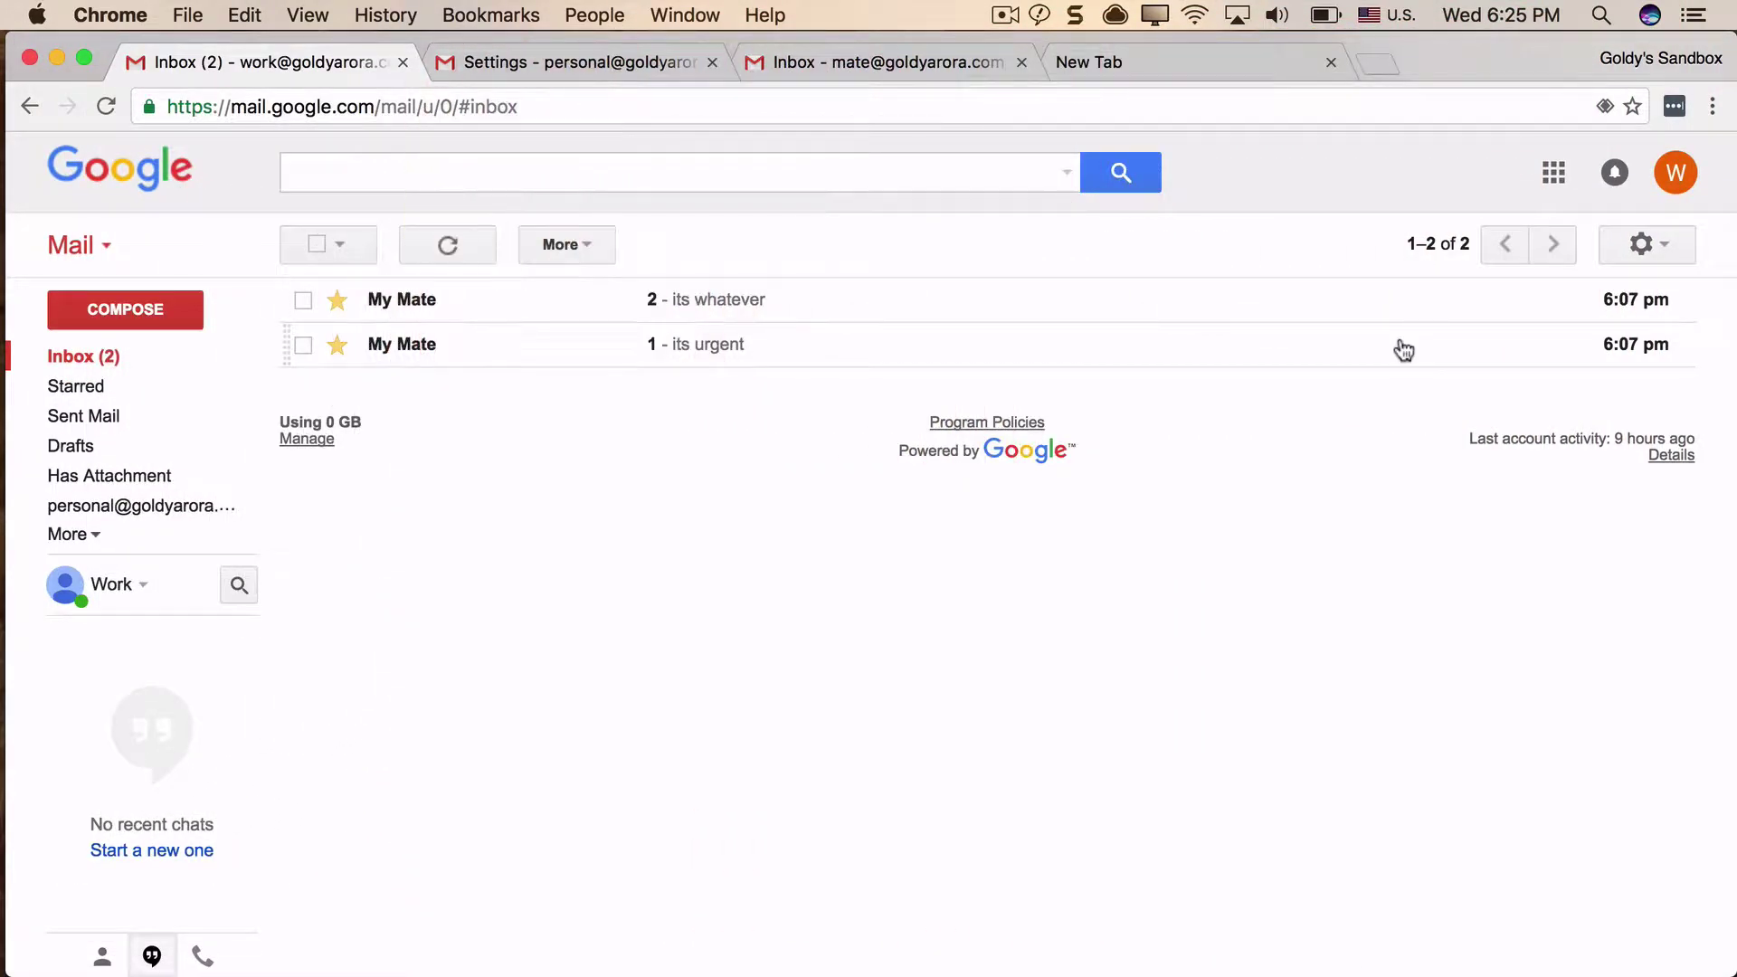
- Open the work account's Filters and Blocked Addresses settings, listing its three filters
left_click(1669, 178)
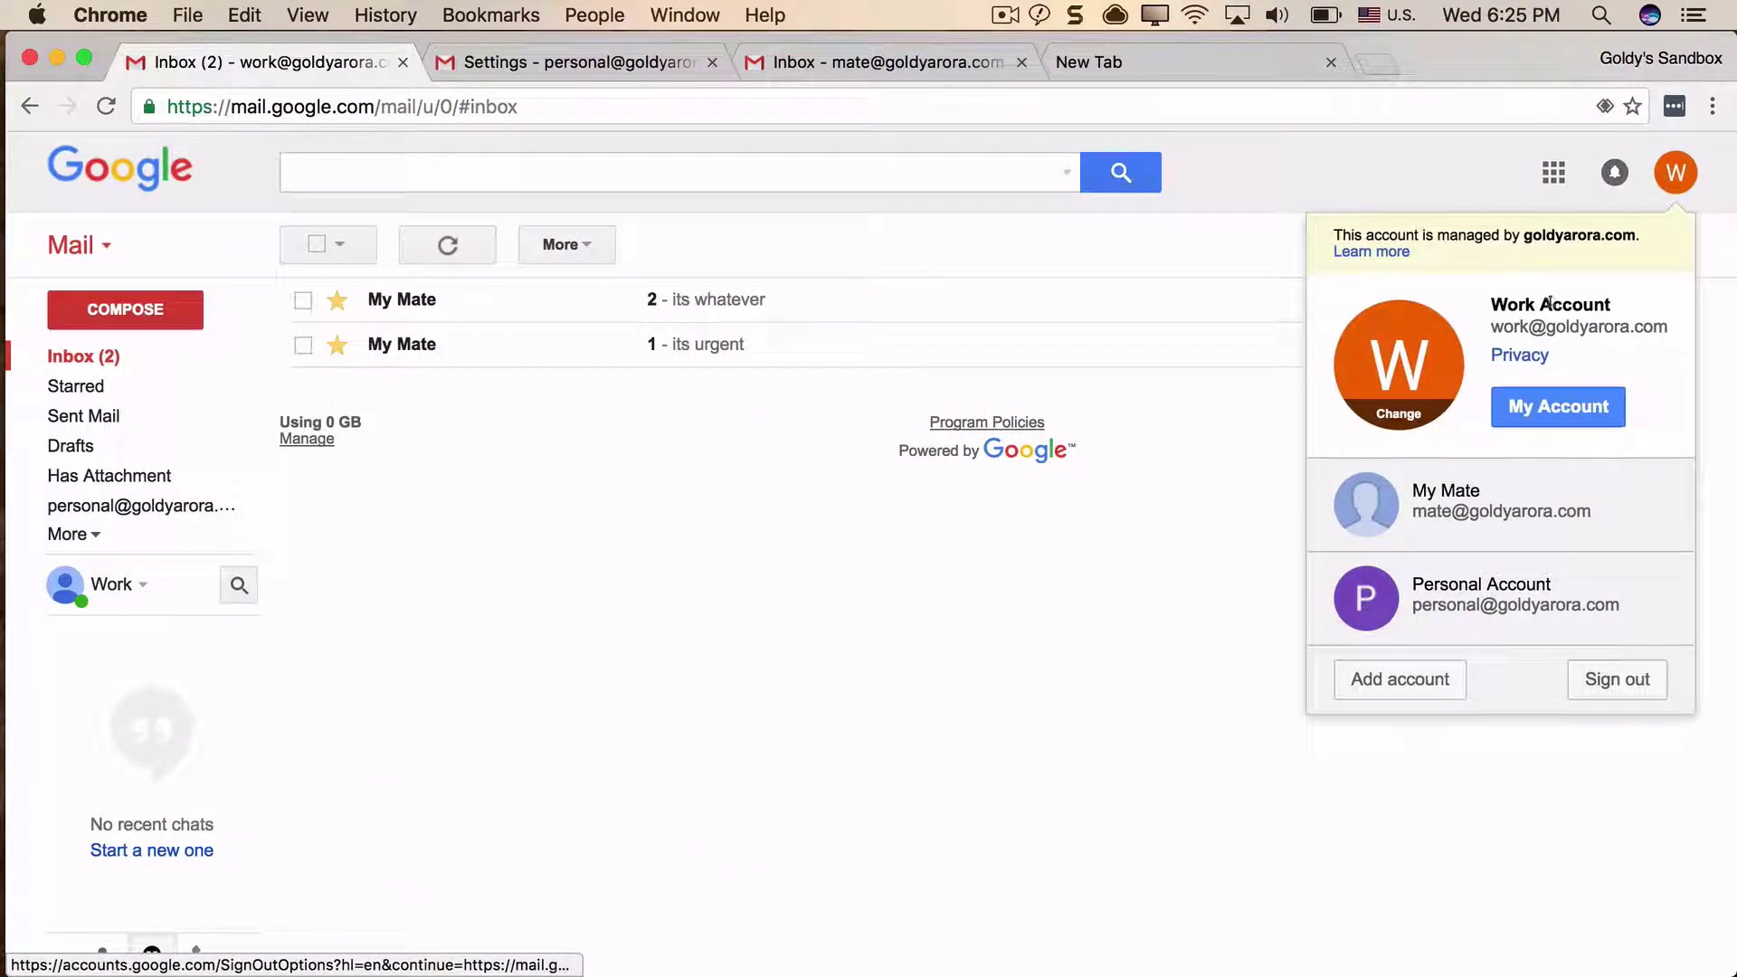
left_click(1253, 516)
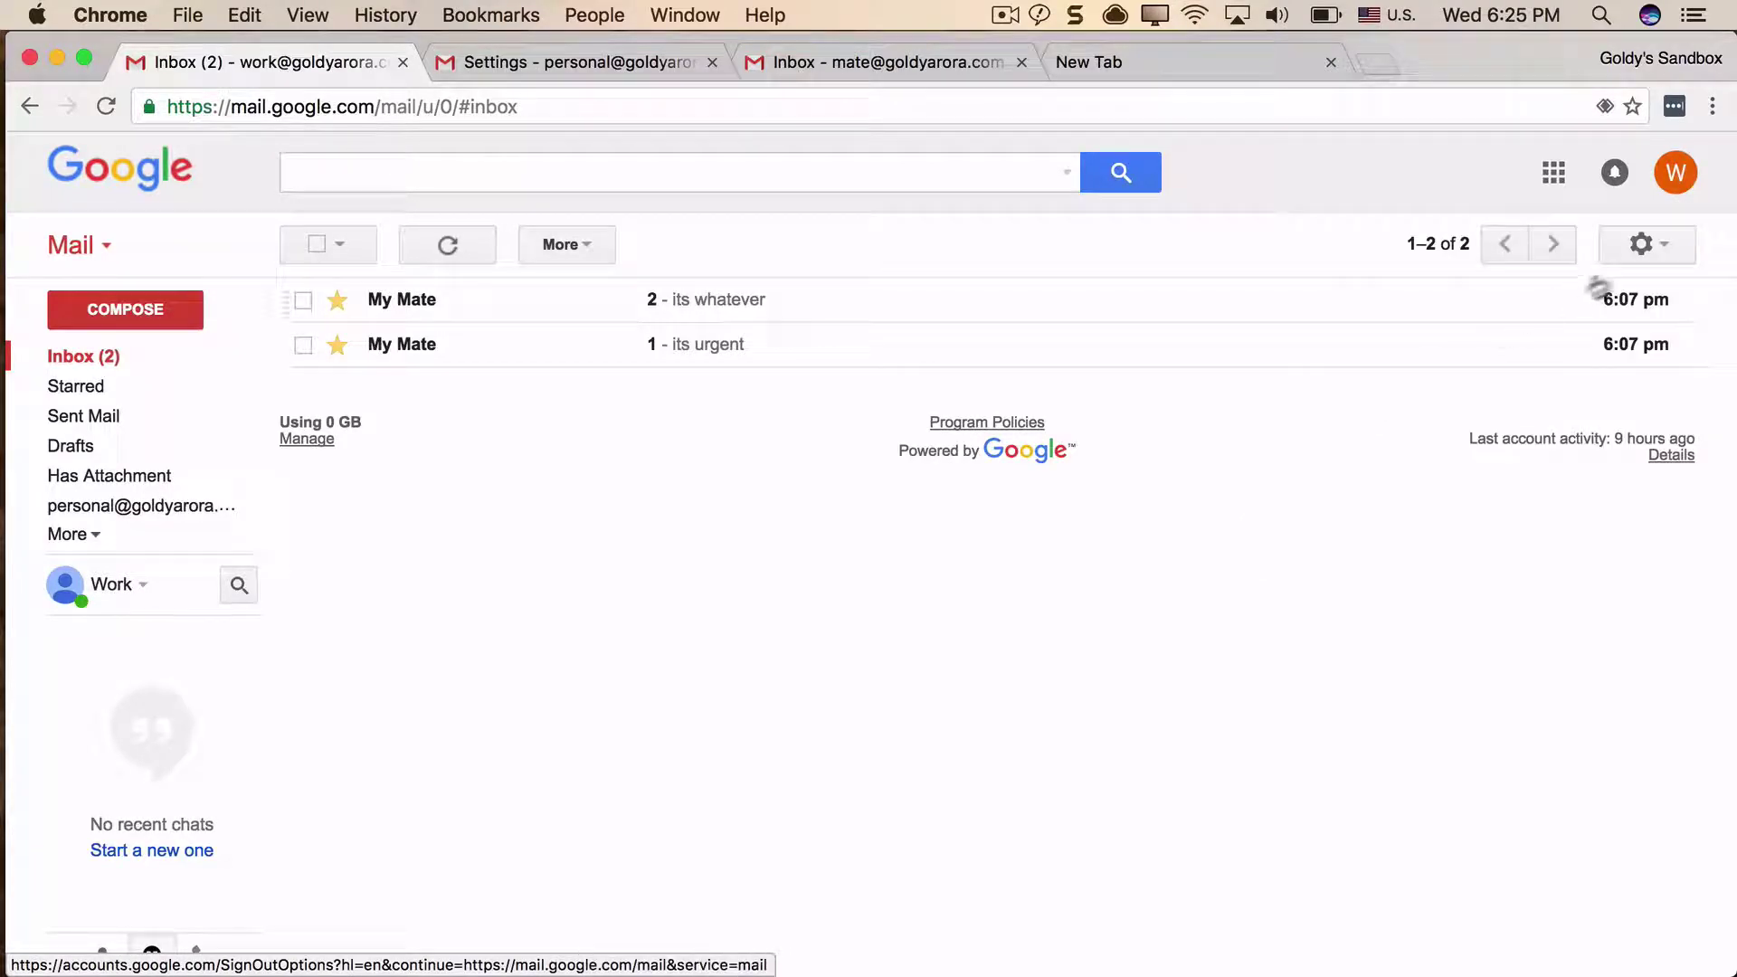
left_click(1641, 244)
left_click(1458, 490)
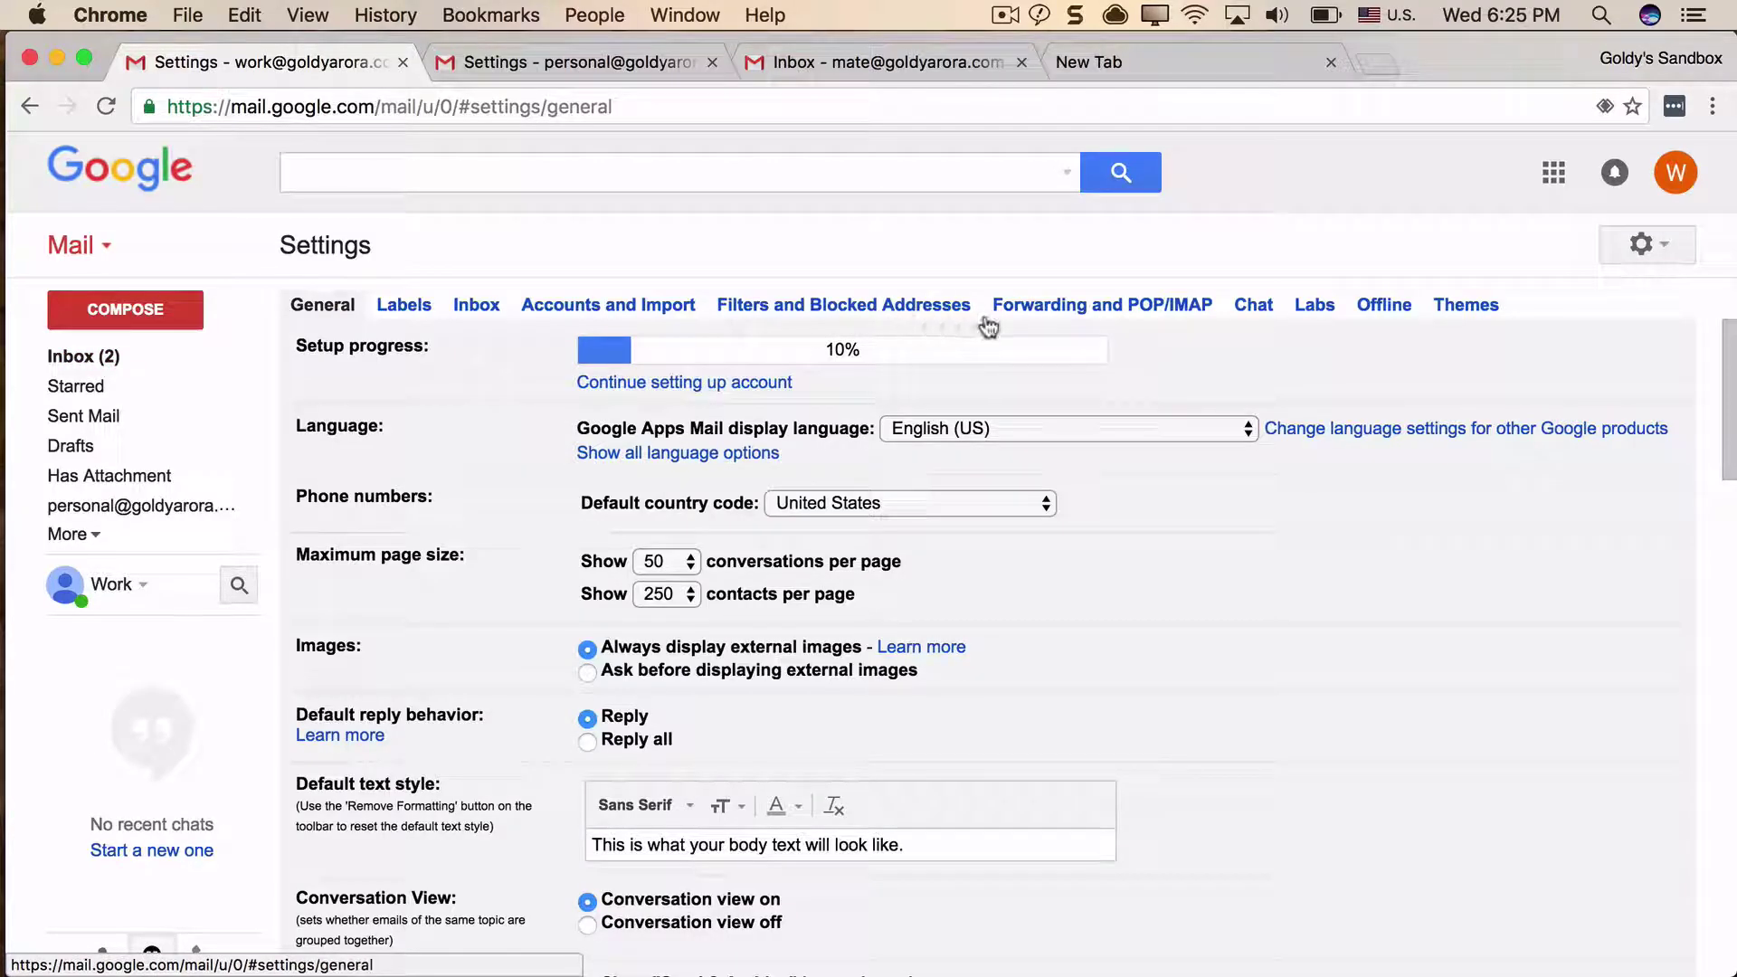
left_click(878, 317)
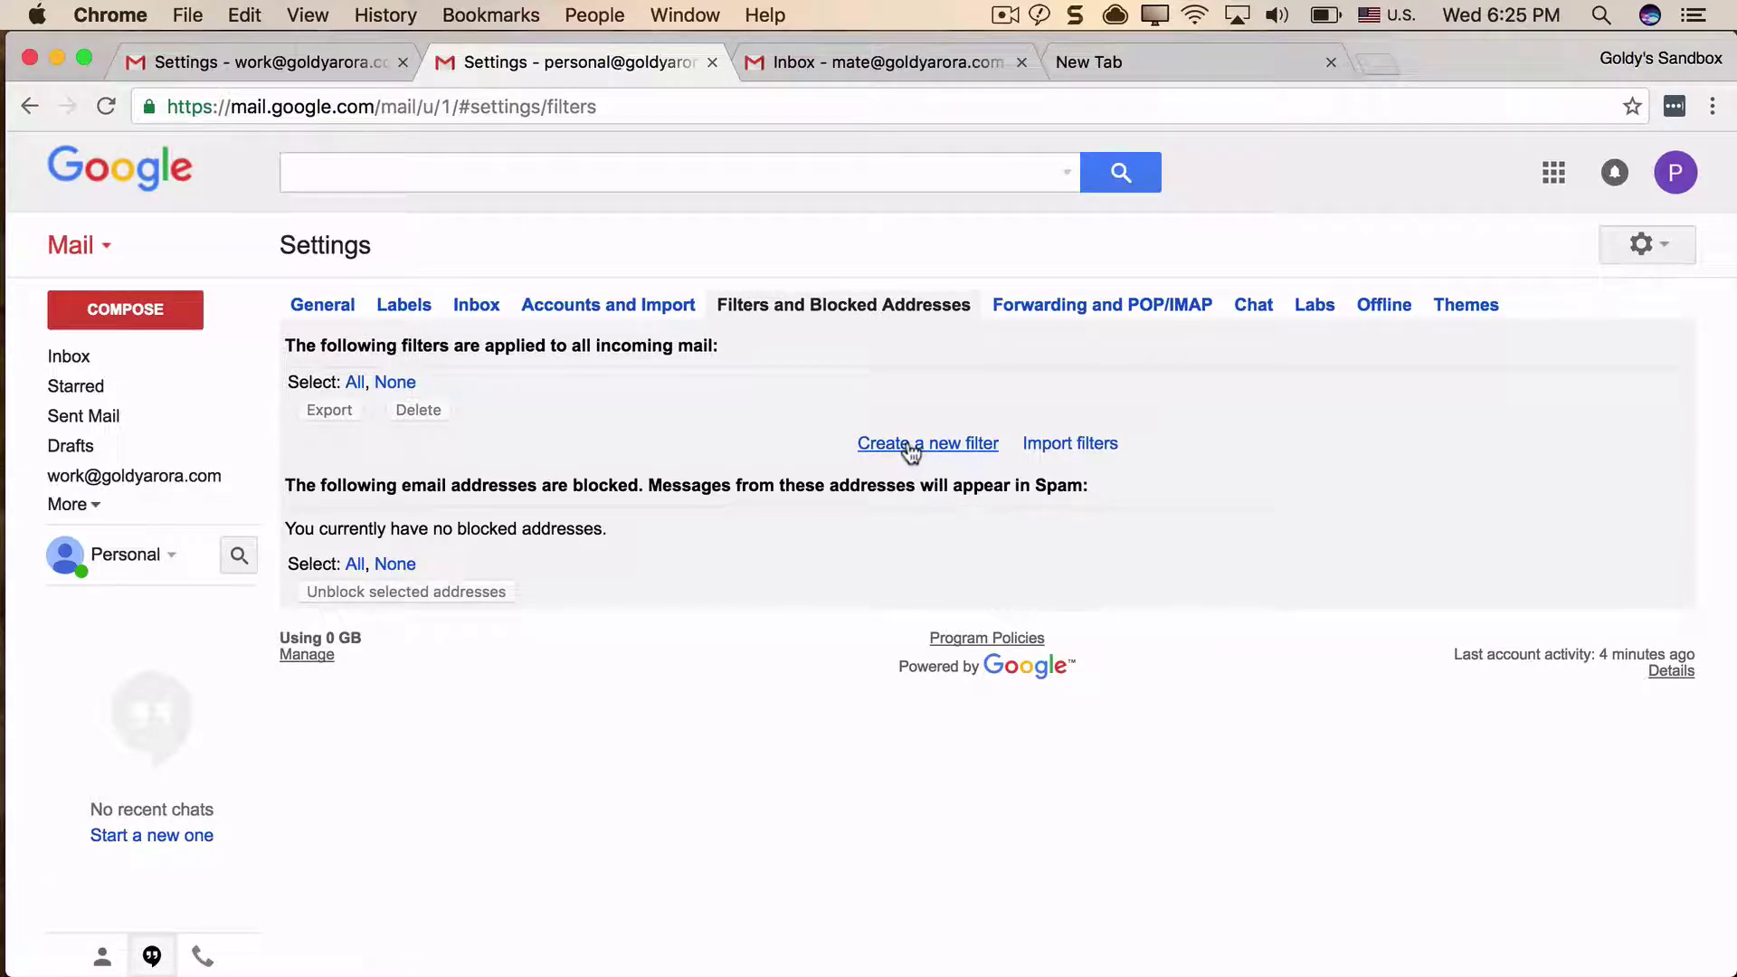
left_click(314, 69)
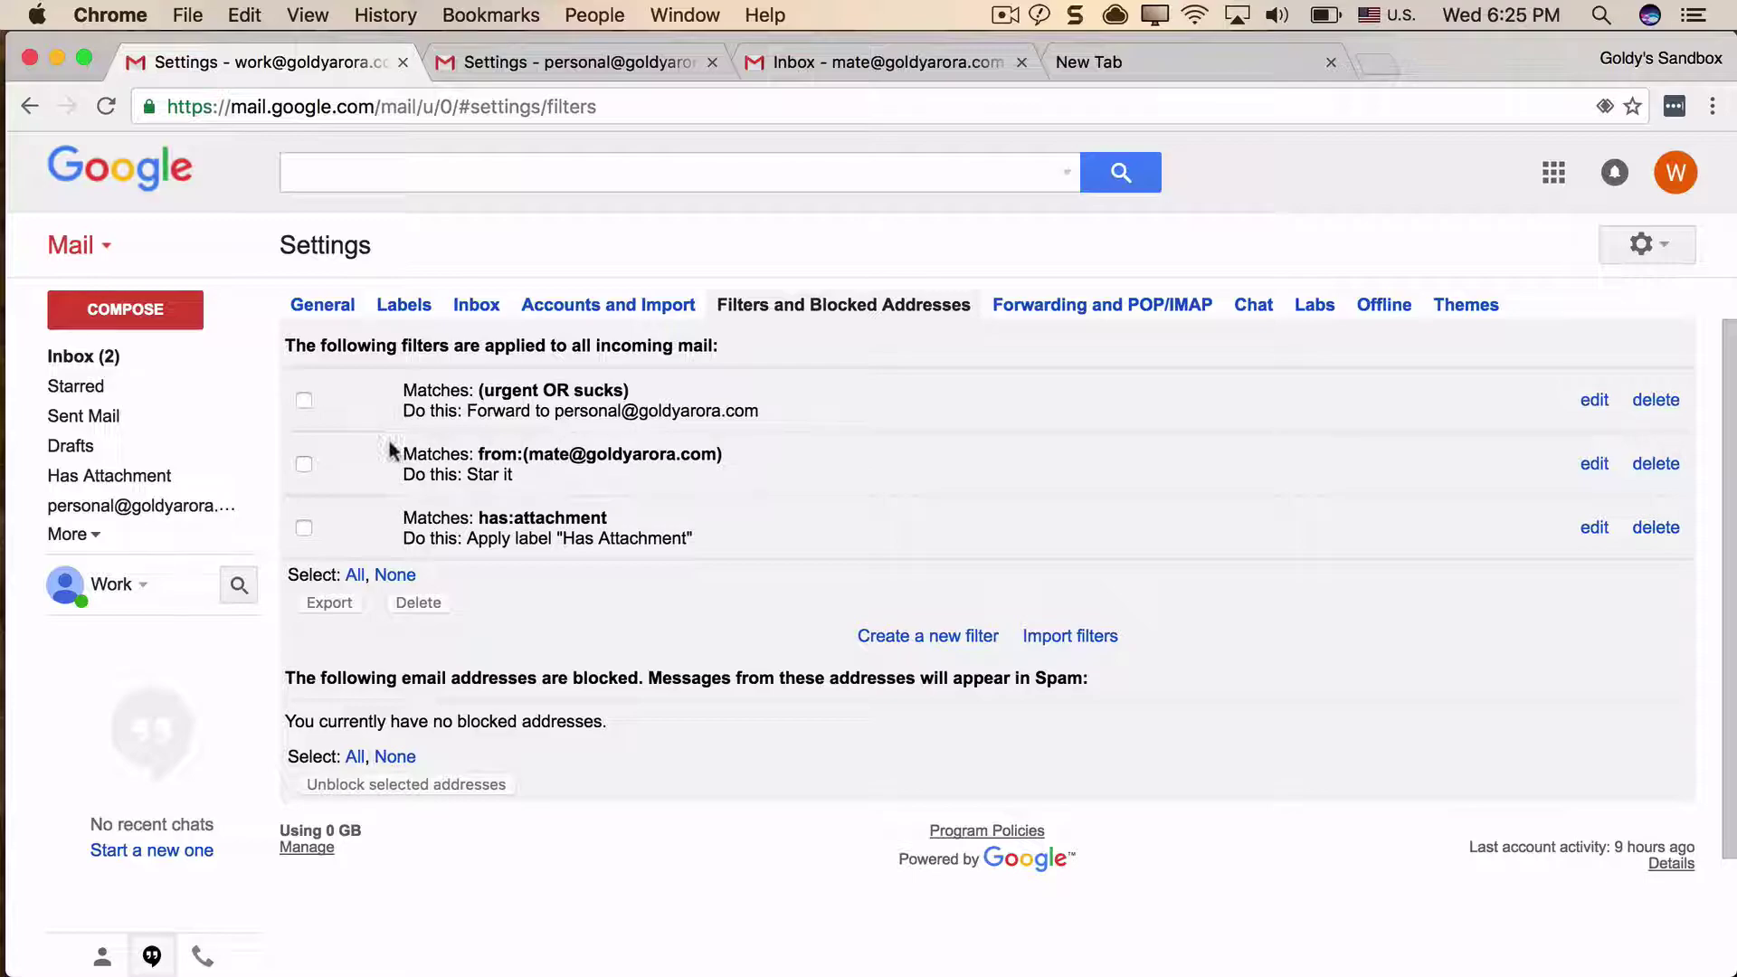
- Select all three work filters and export them to mailFilters.xml
left_click(305, 464)
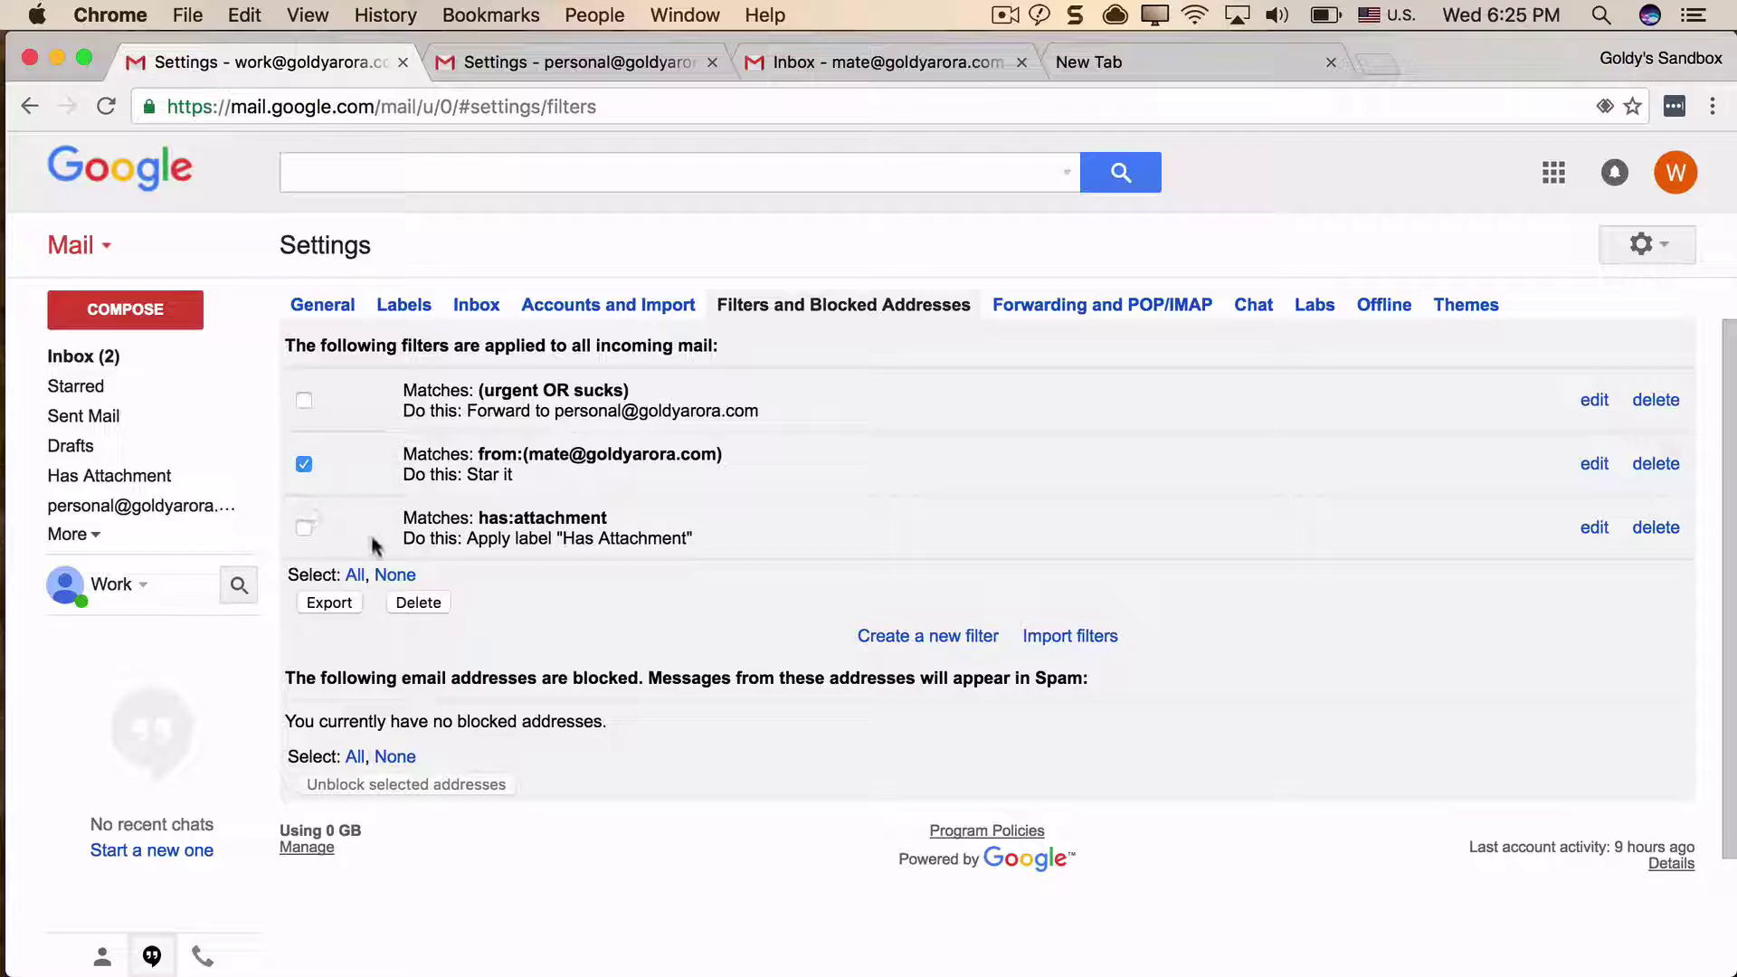
left_click(355, 576)
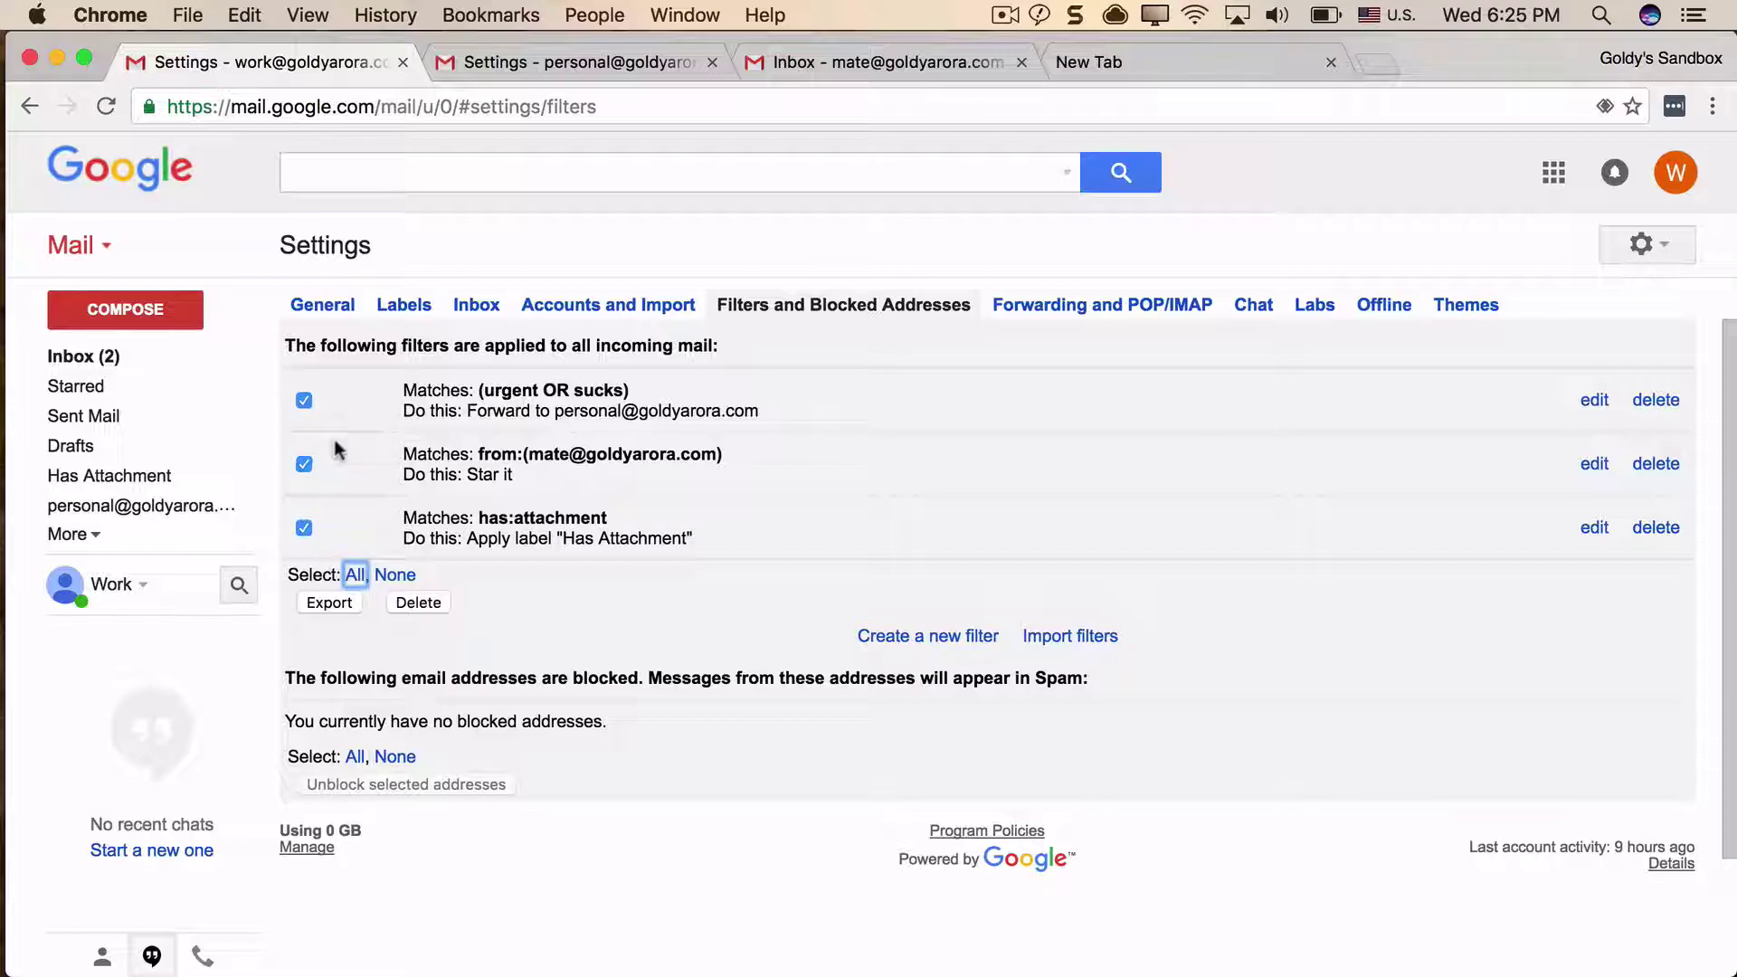
left_click(486, 621)
left_click(322, 605)
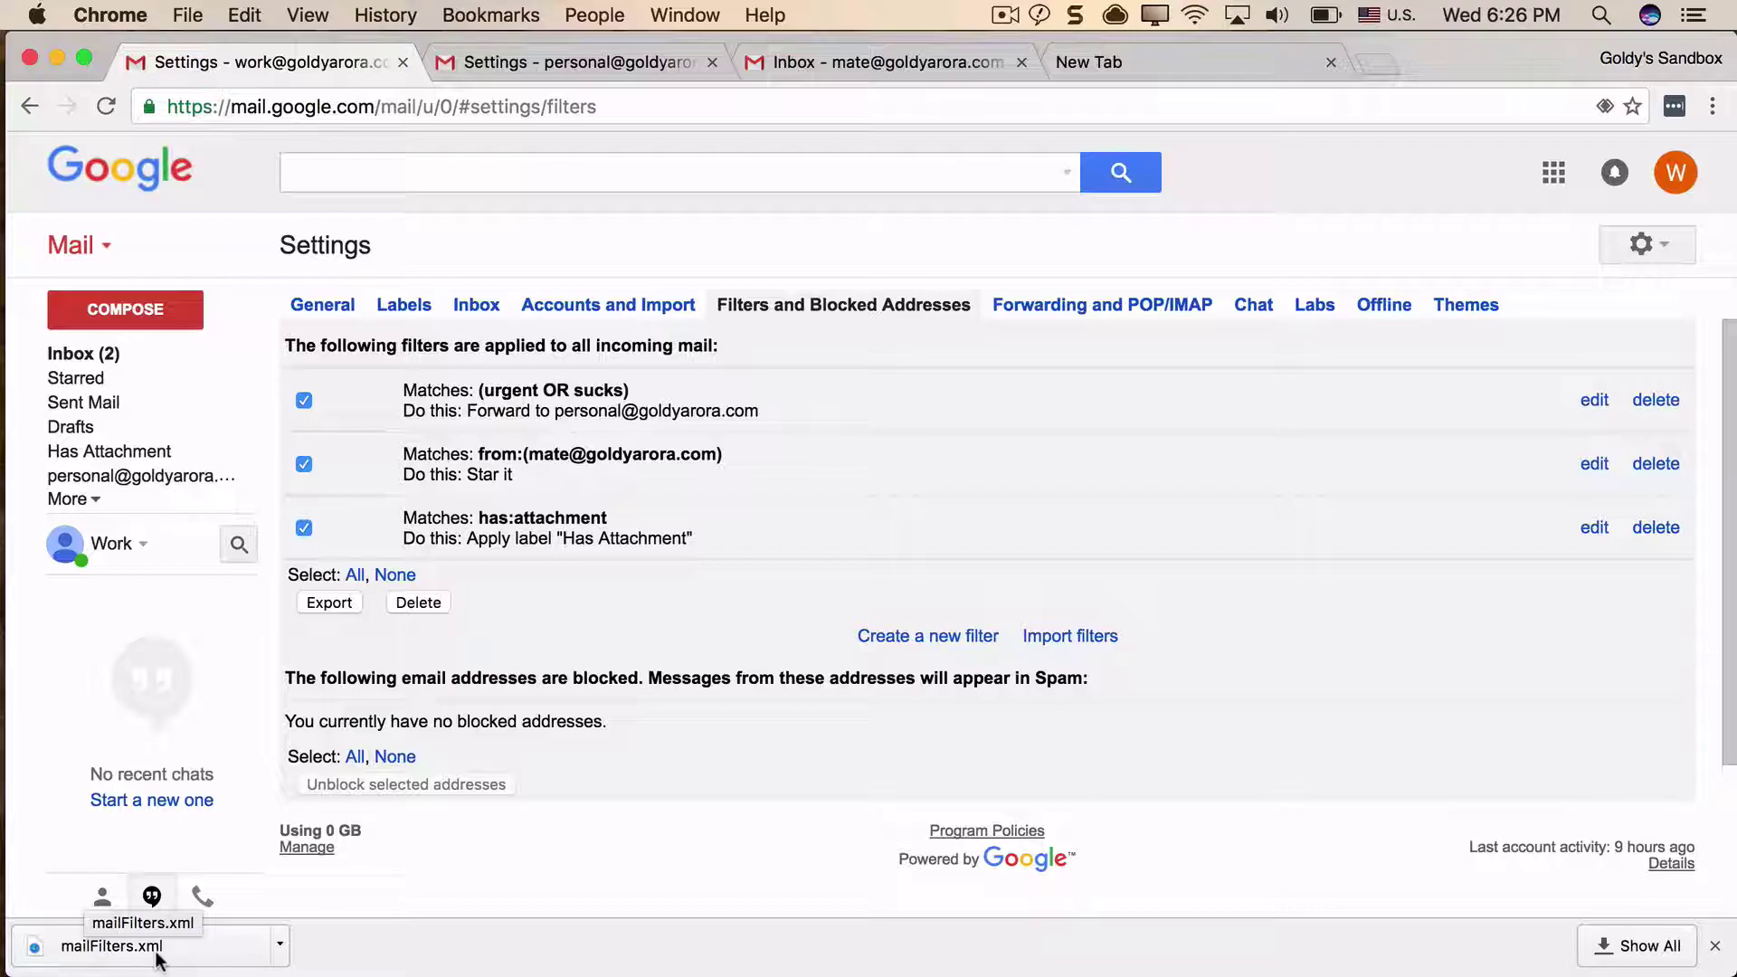
left_click(502, 64)
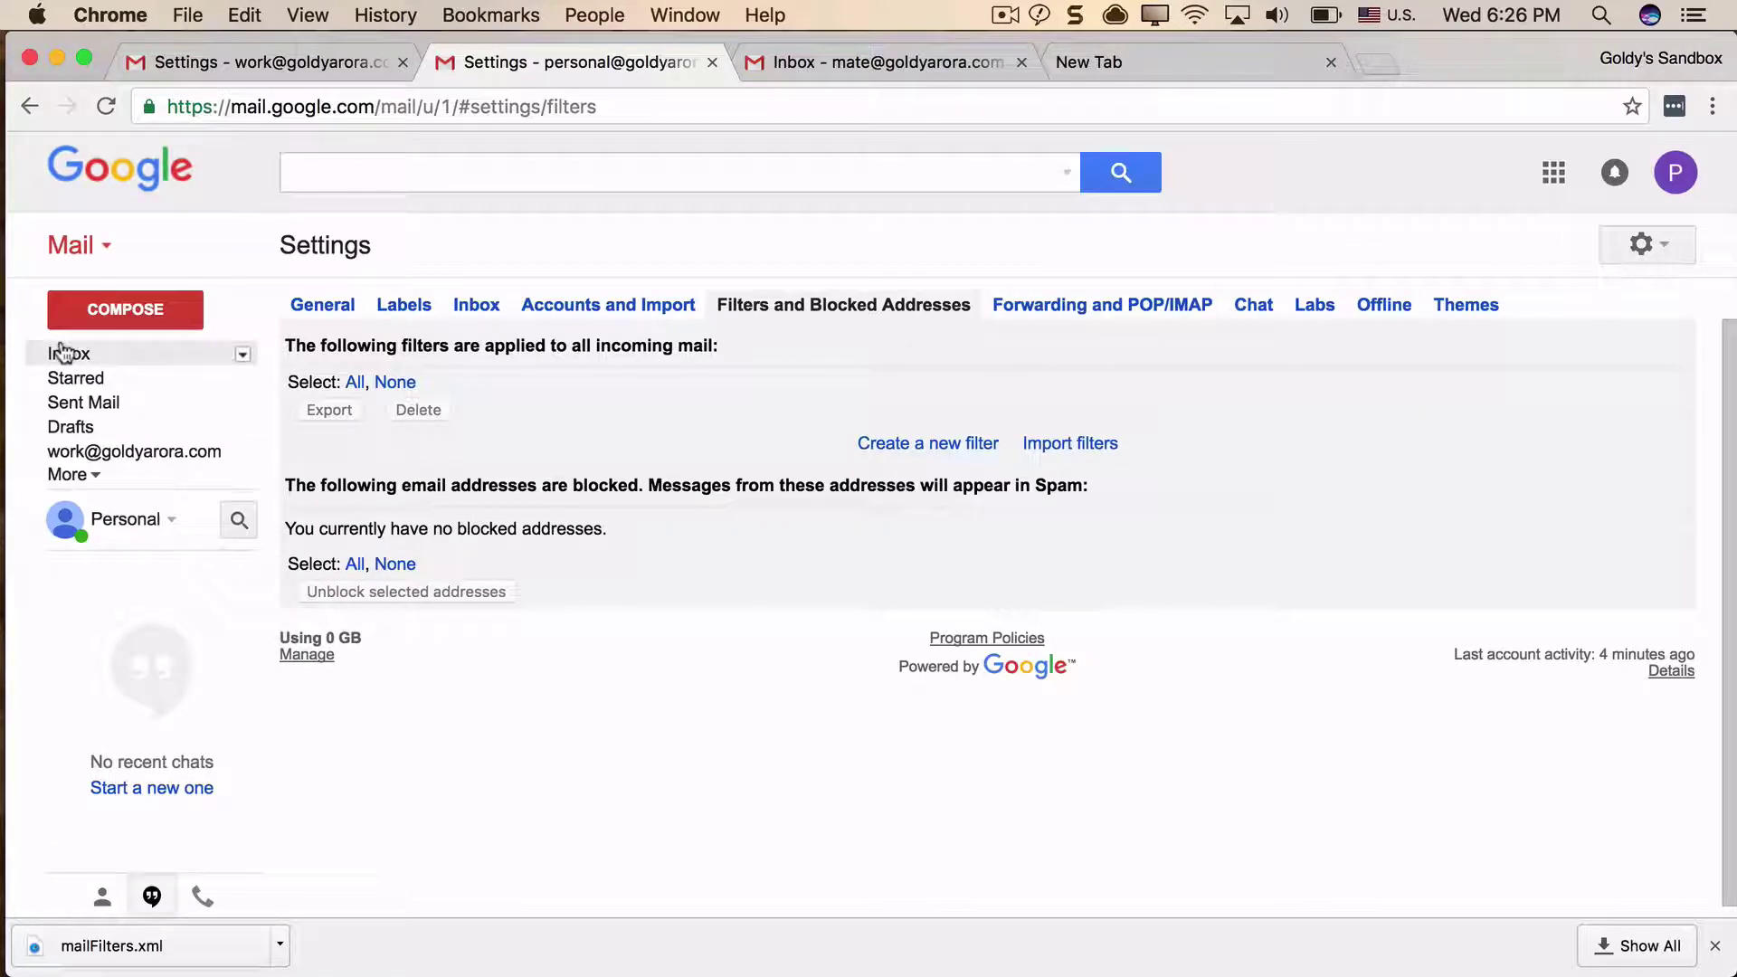
- Go to the personal account's Filters and Blocked Addresses settings, which are still empty
left_click(1667, 247)
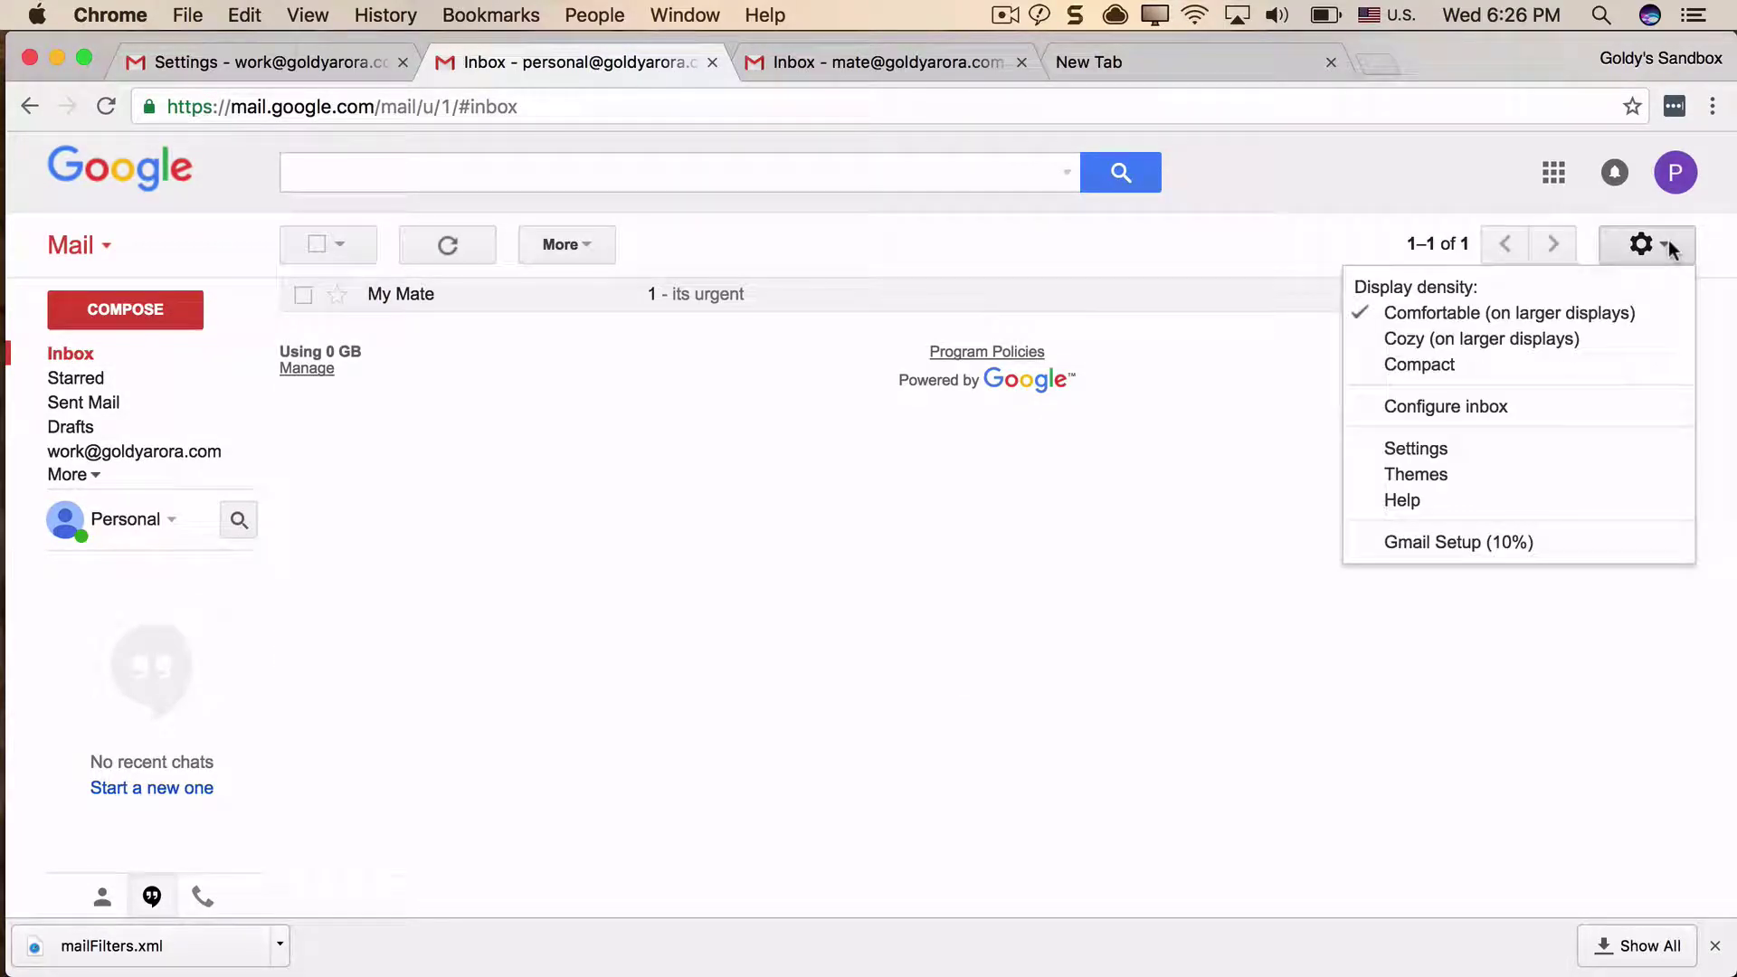
left_click(1438, 453)
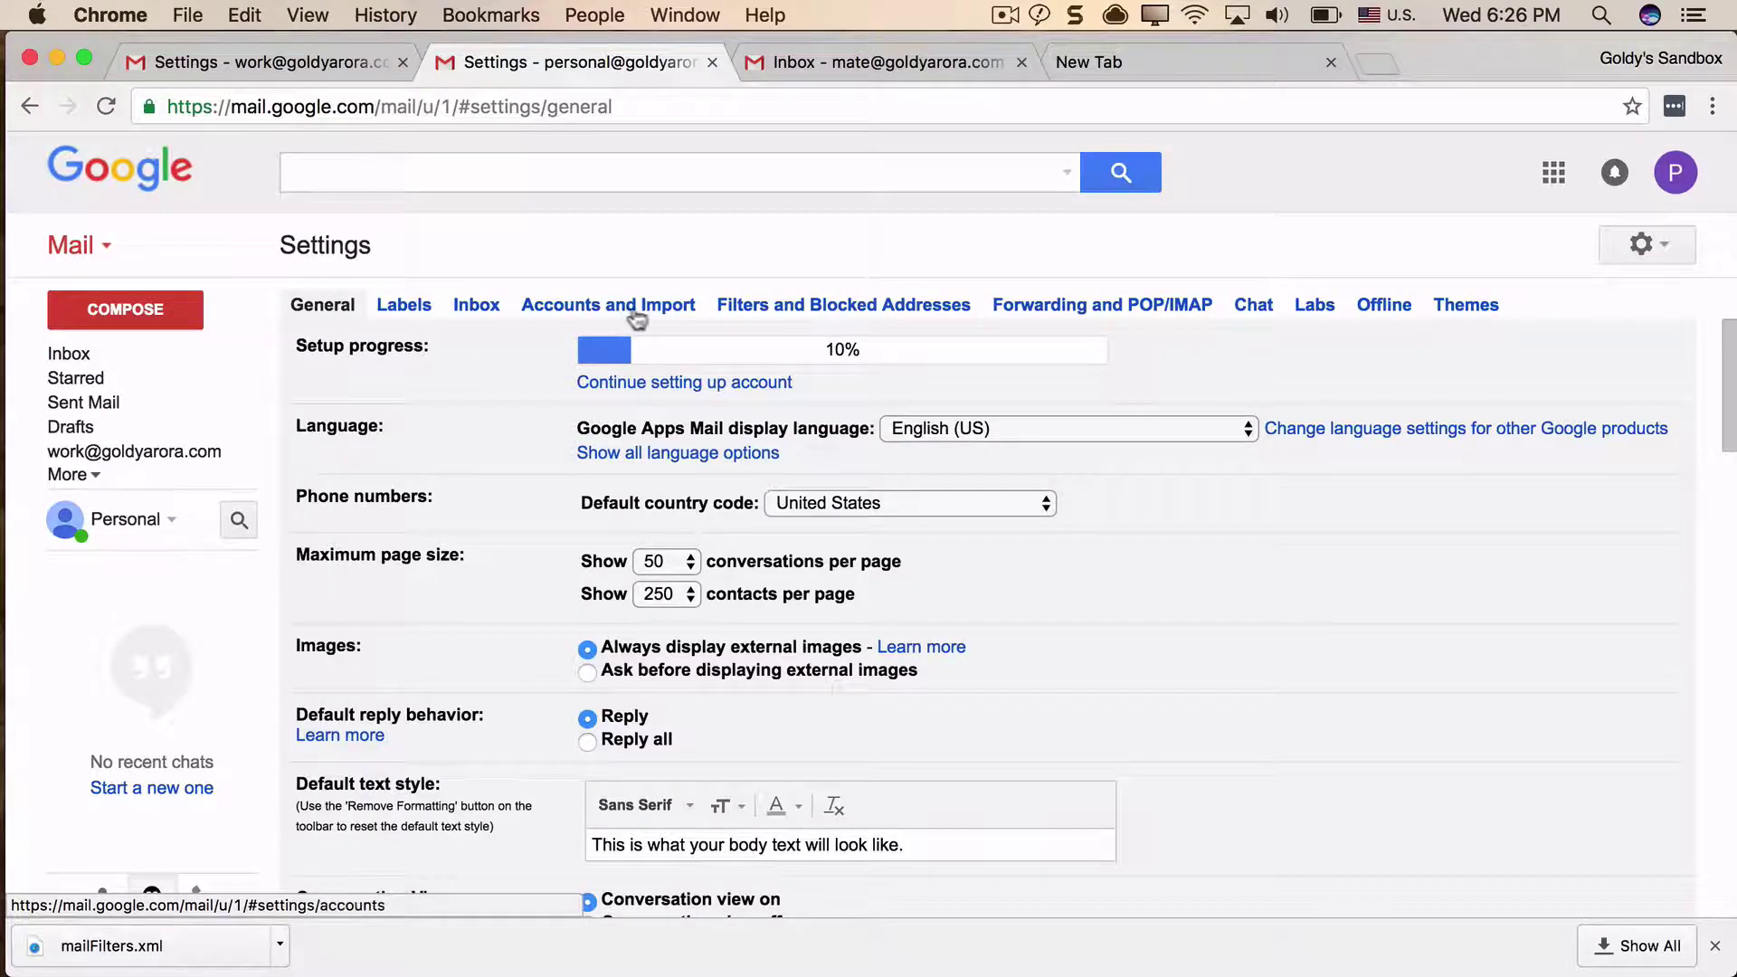
left_click(803, 308)
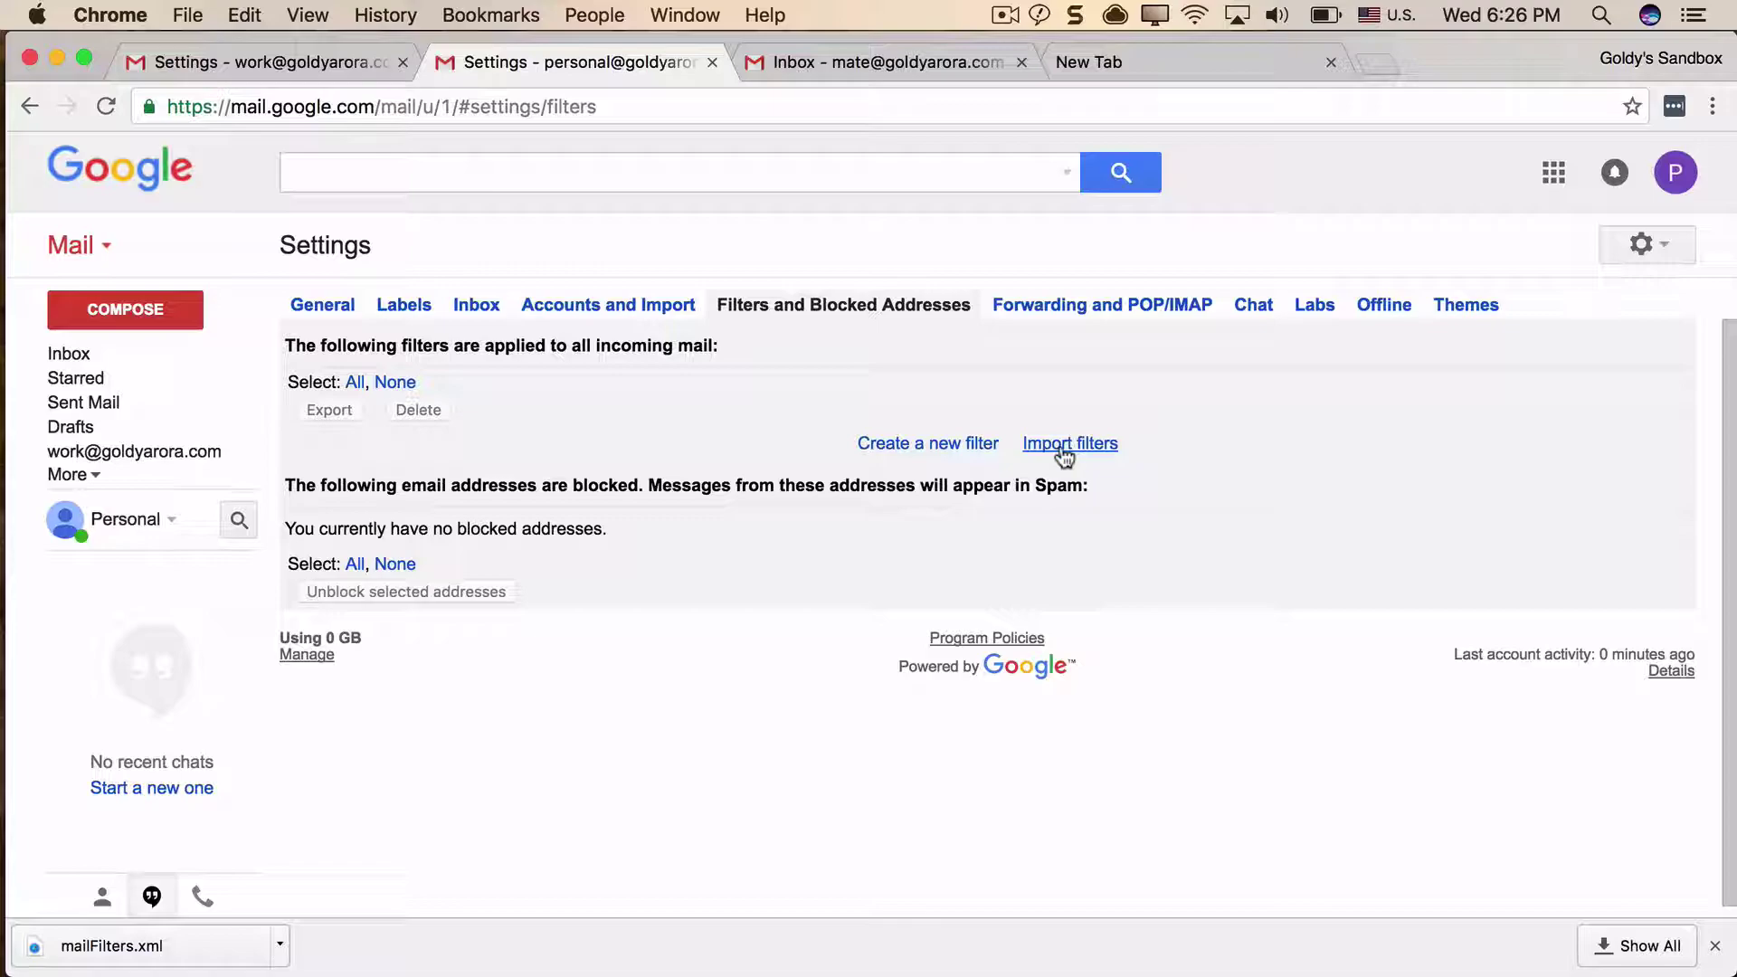
- Start a filter import and choose mailFilters.xml from Downloads as the file
left_click(1063, 452)
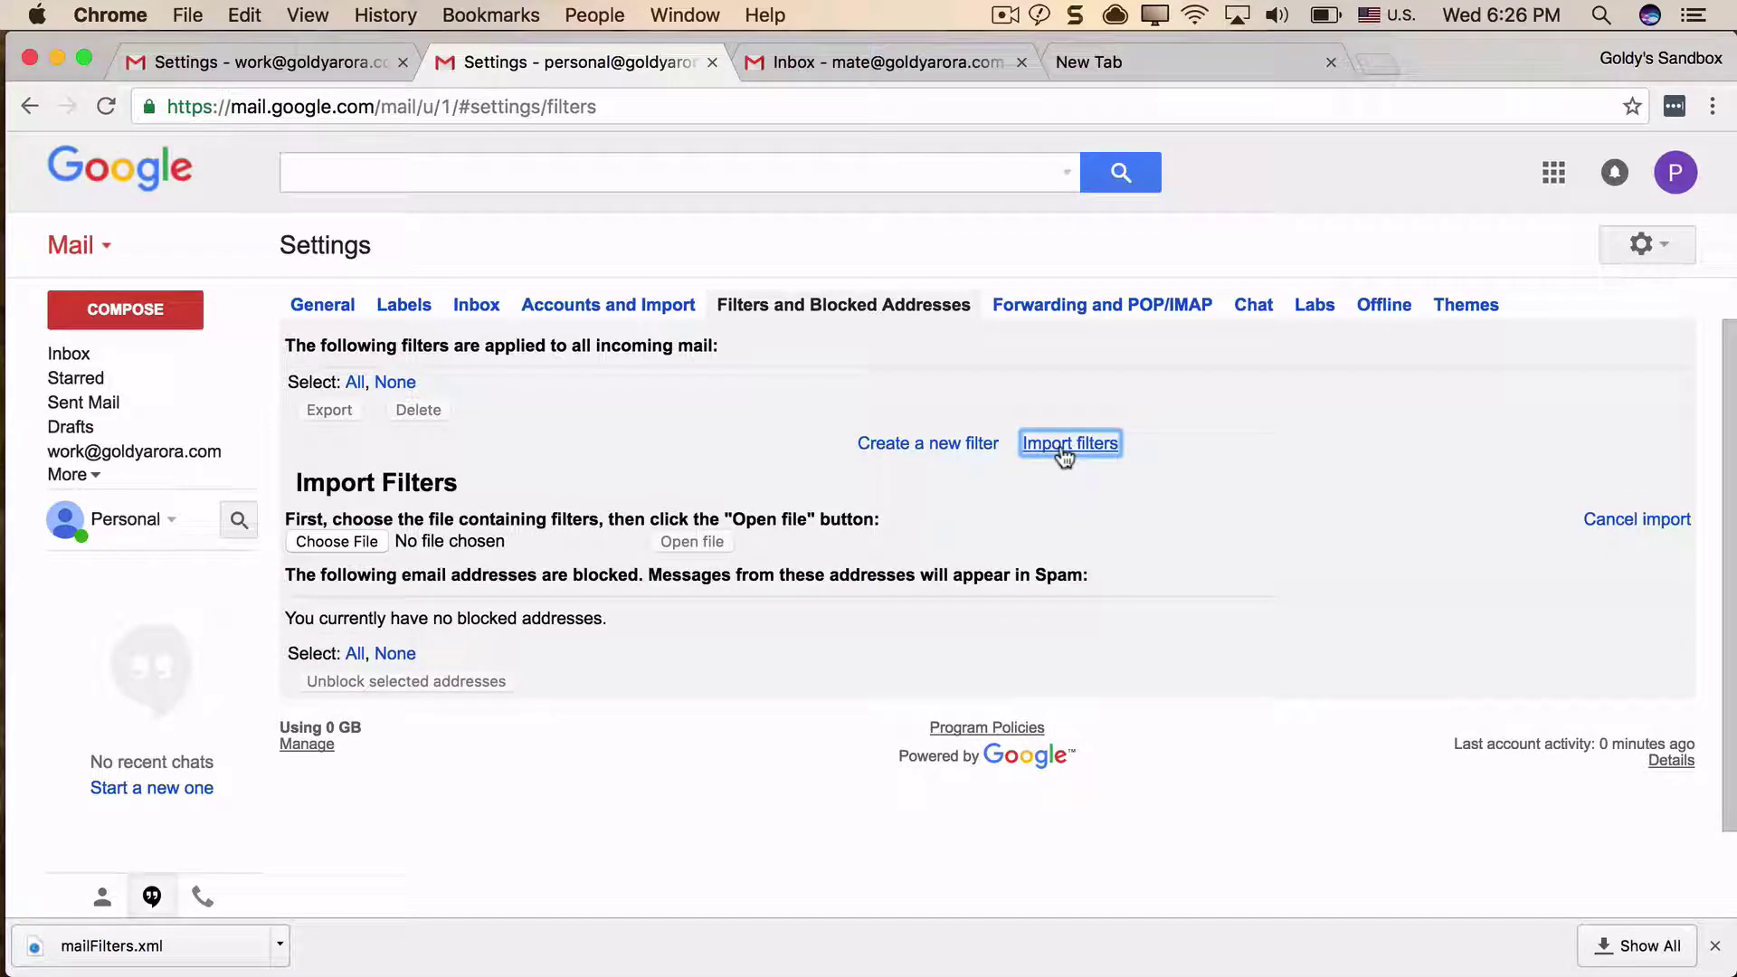
left_click(316, 542)
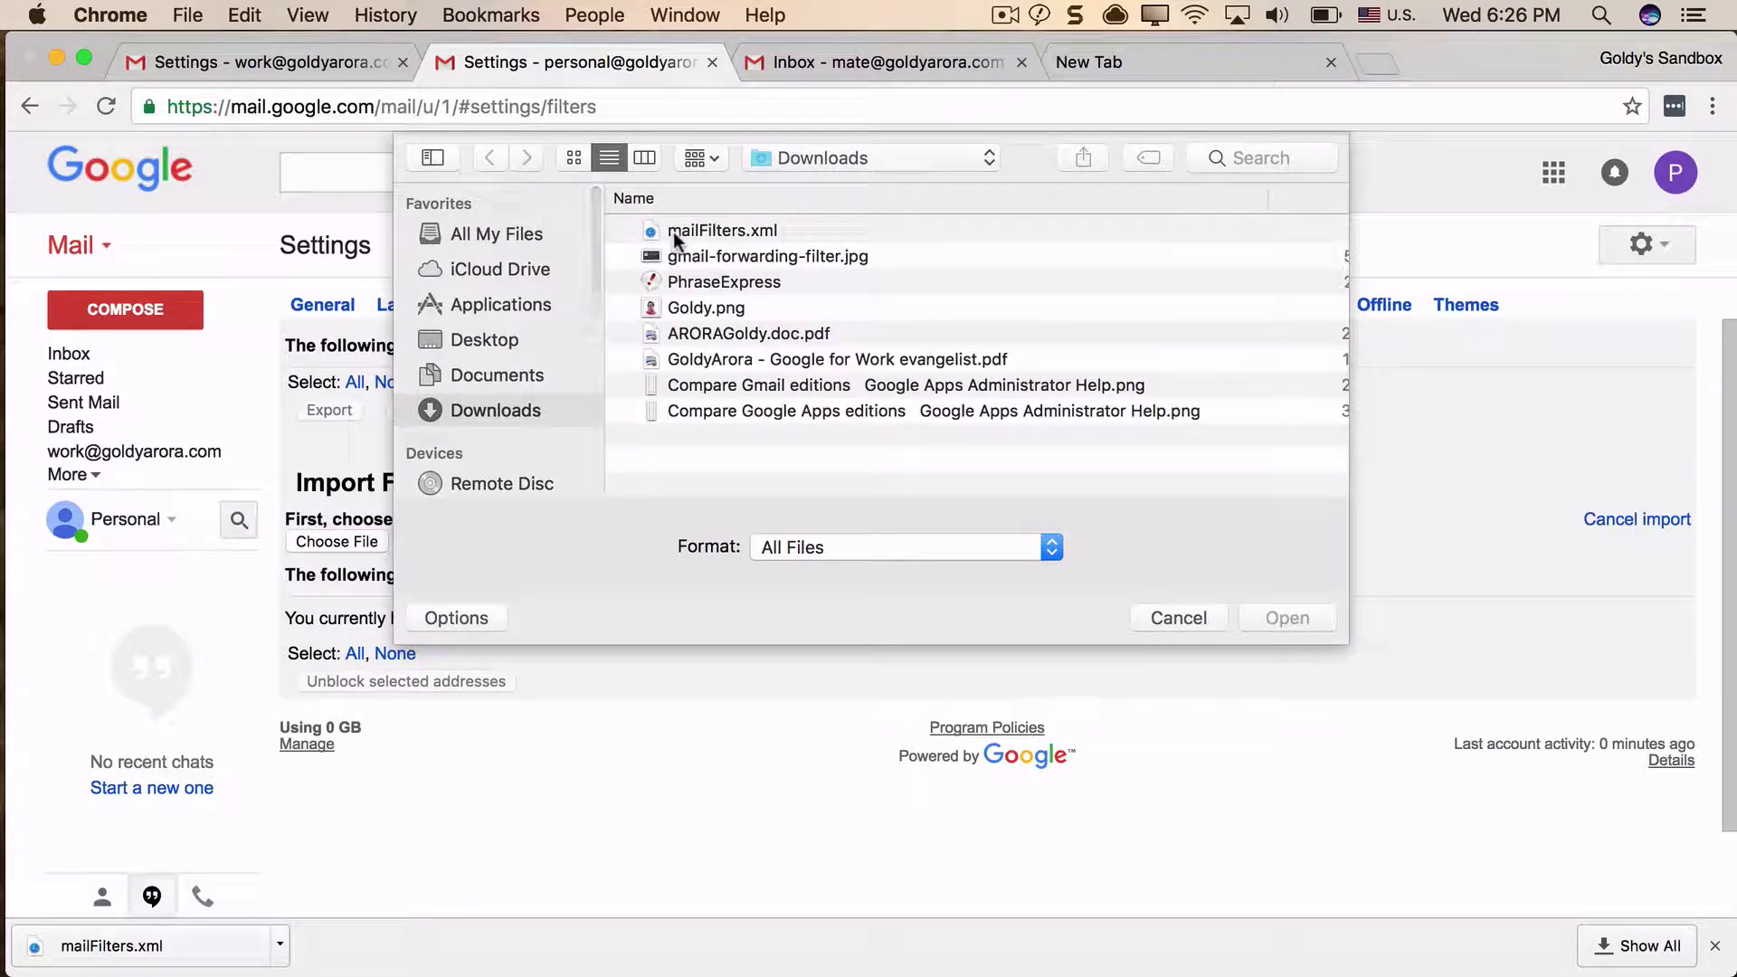
left_click(677, 233)
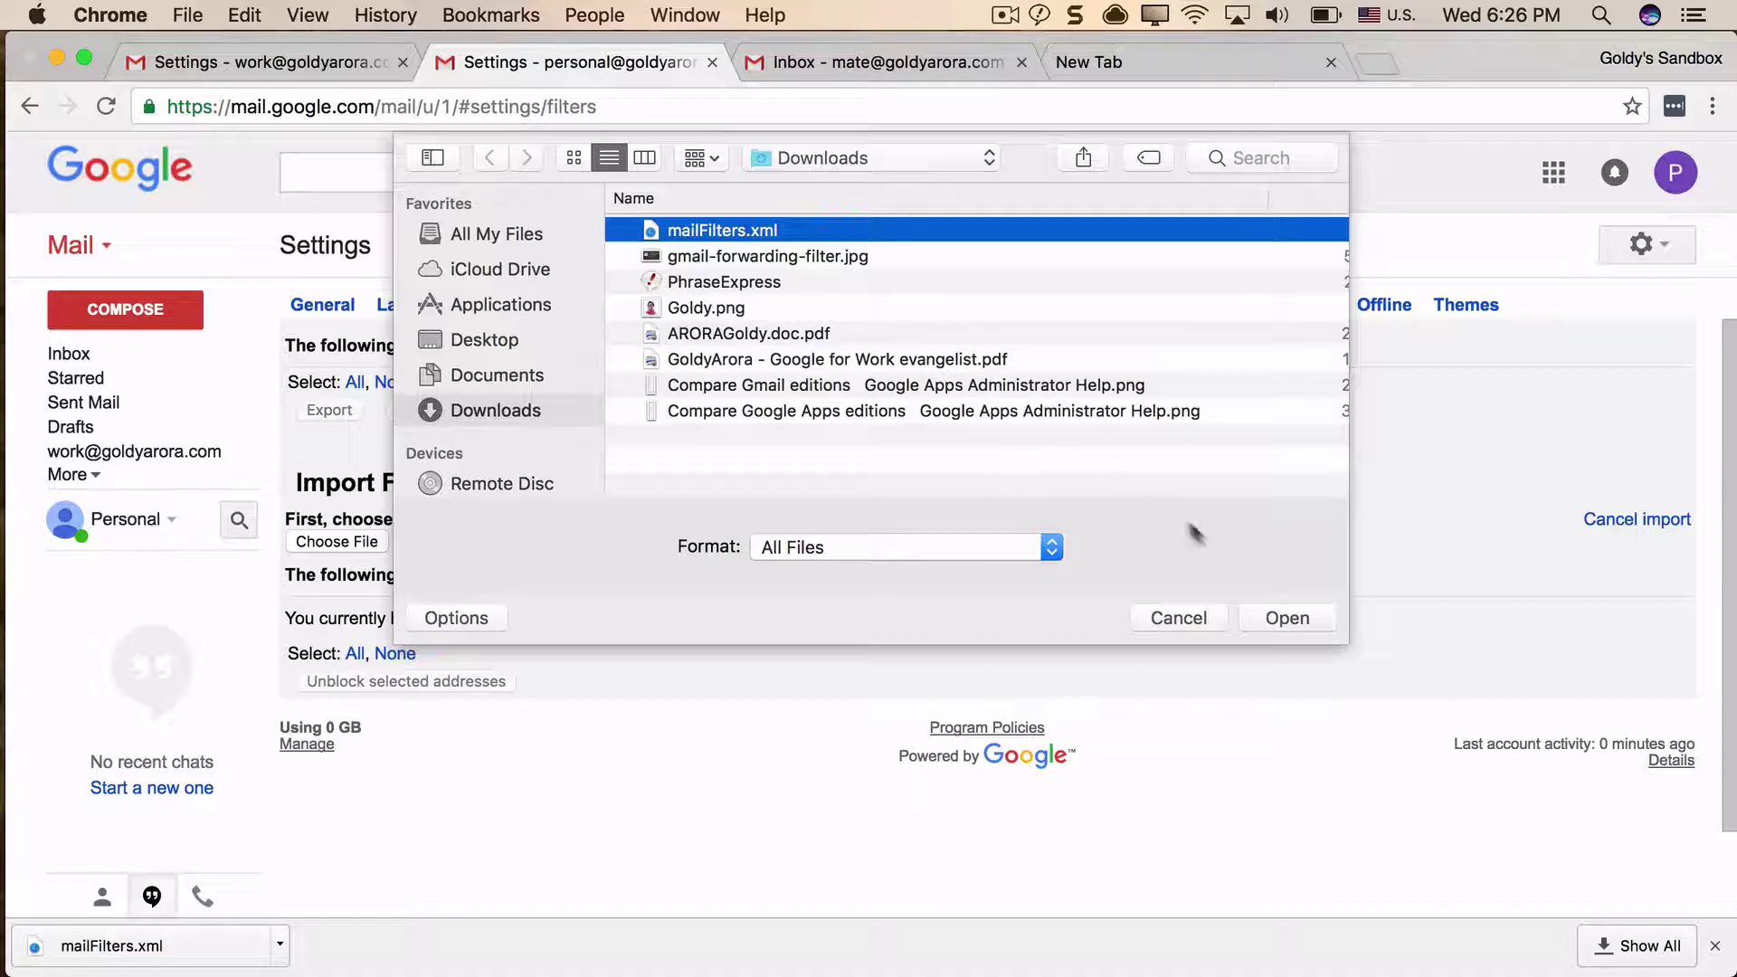
left_click(1279, 618)
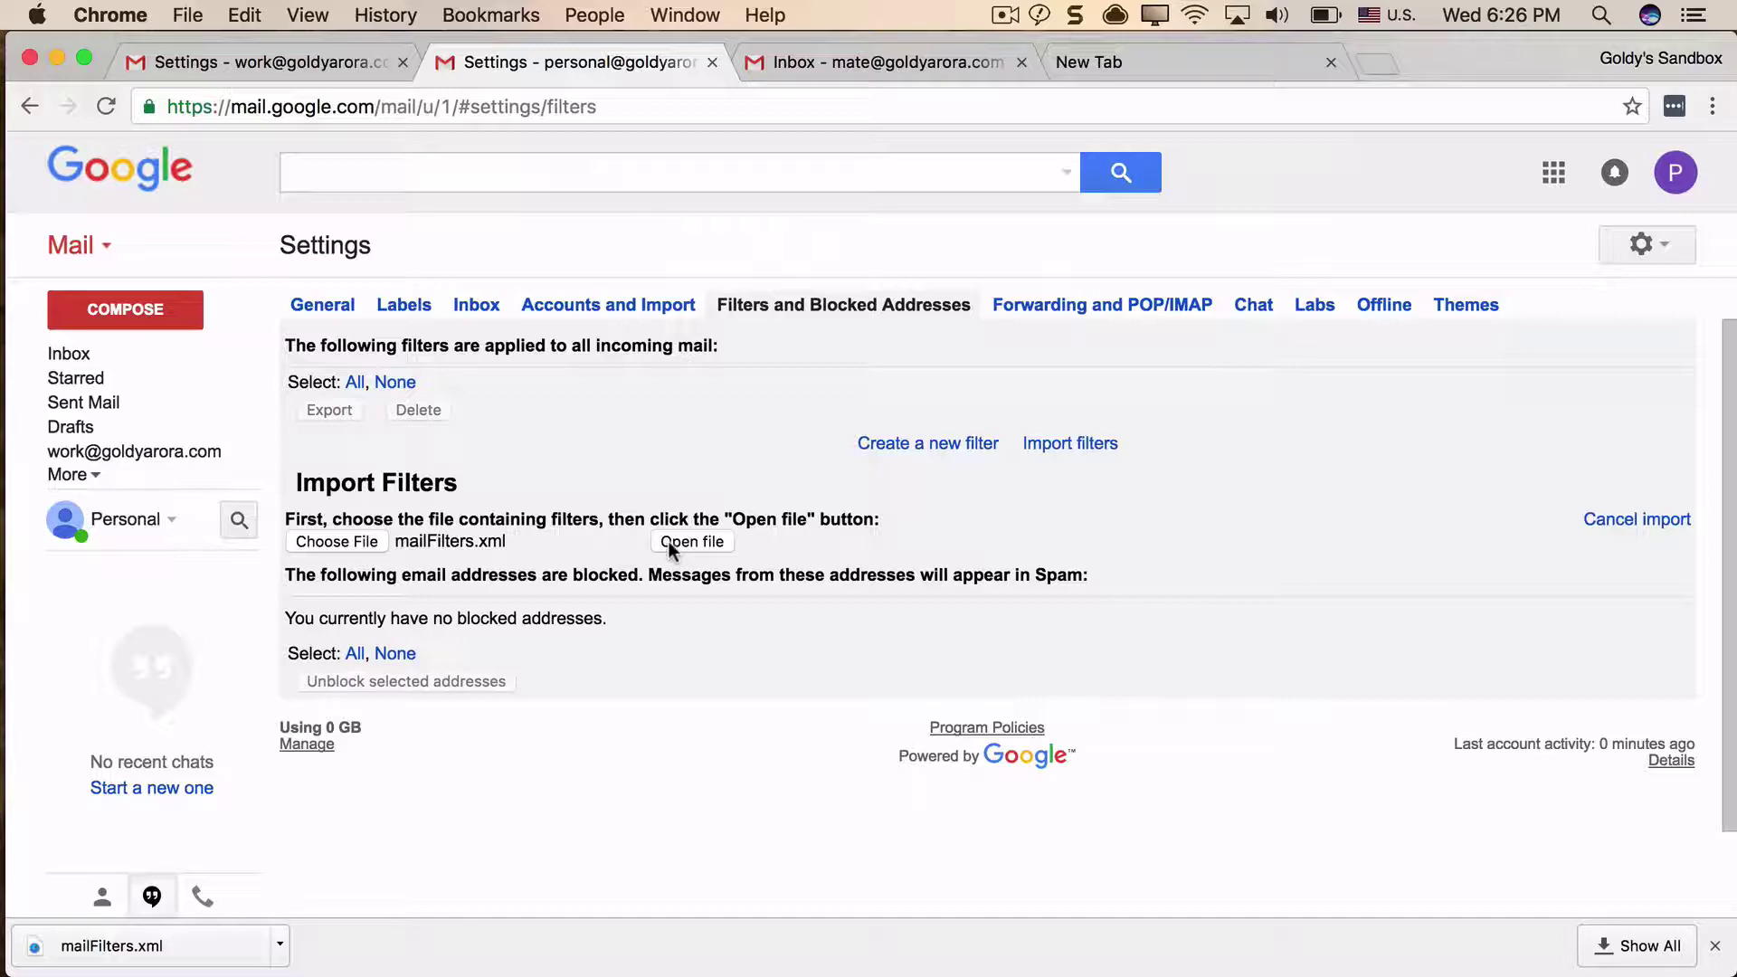
- Load mailFilters.xml for import, dismiss the invalid forwarding-address error, and review the three filters
left_click(670, 541)
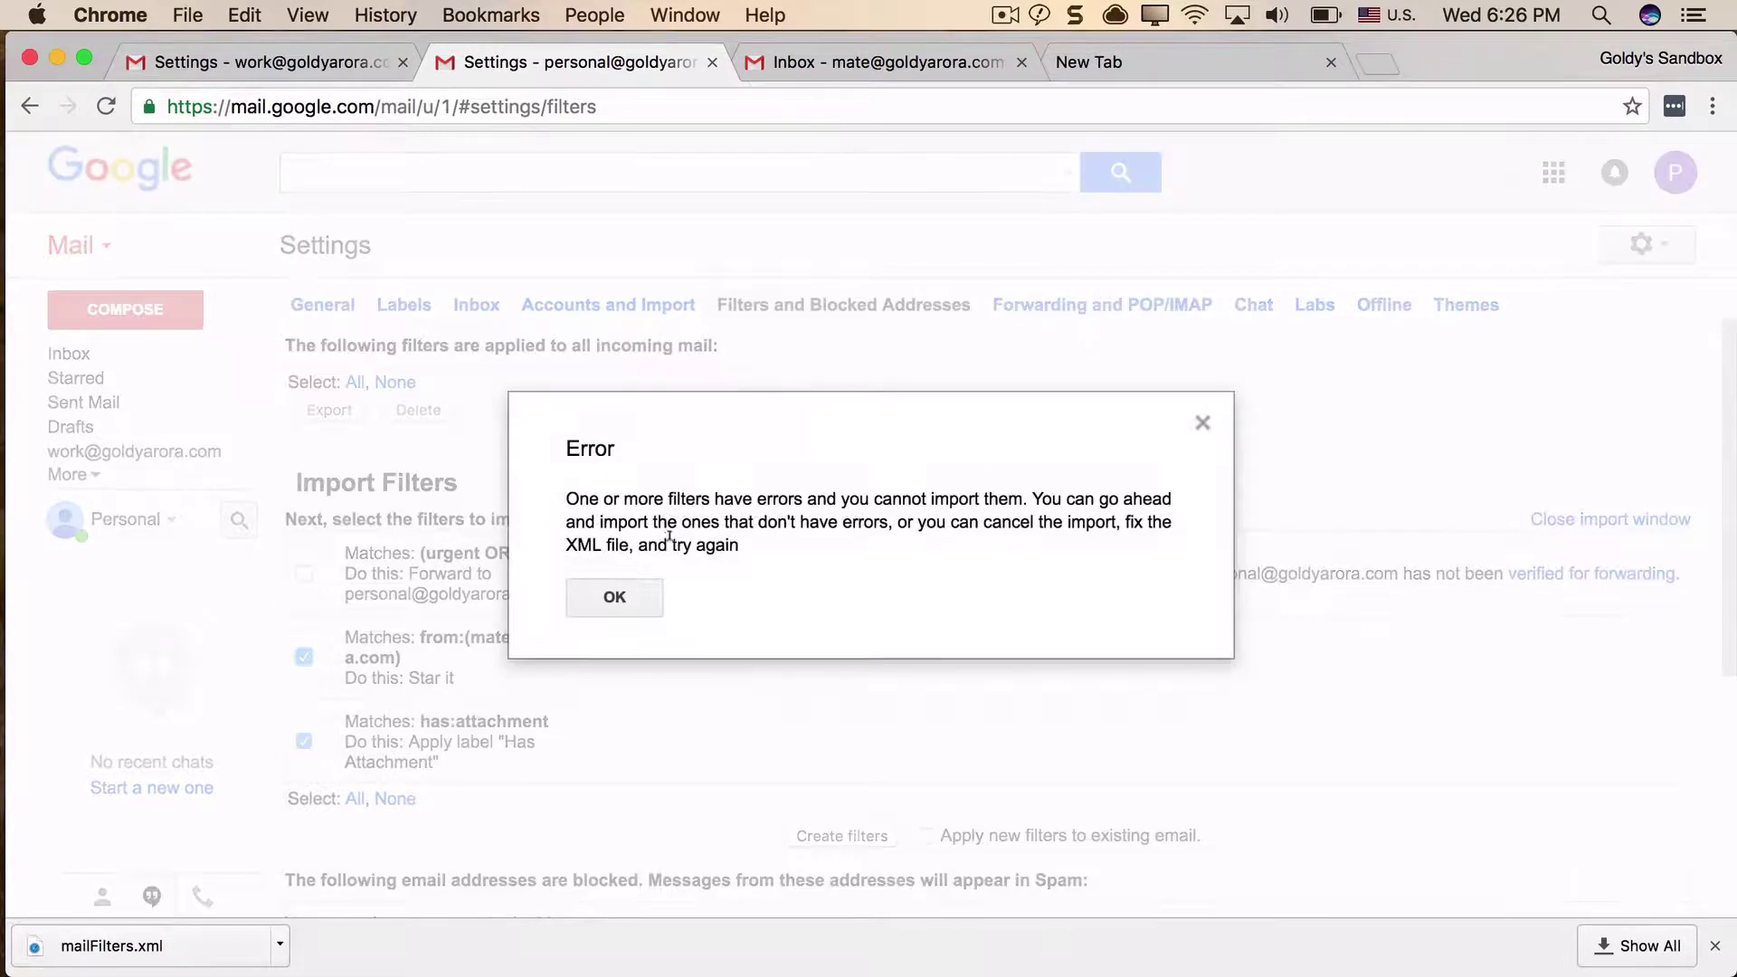
left_click(627, 594)
scroll(749, 666, "down", 1)
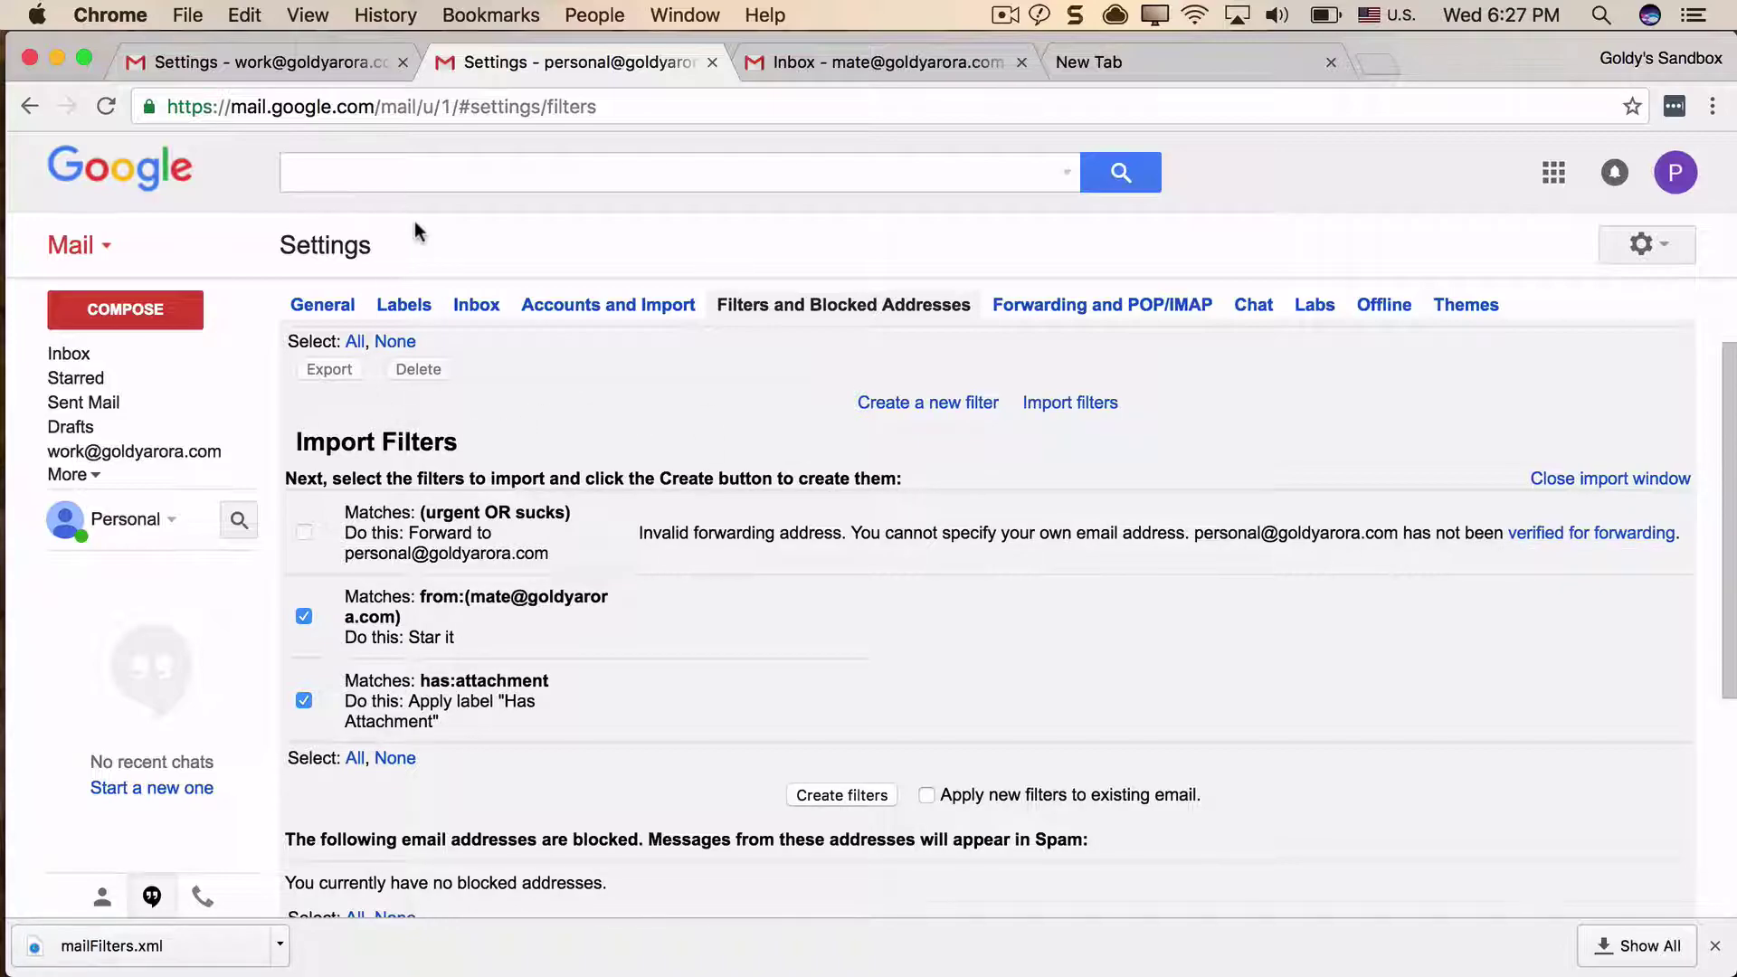
- Untick all three filters in the work account's filter list
left_click(261, 76)
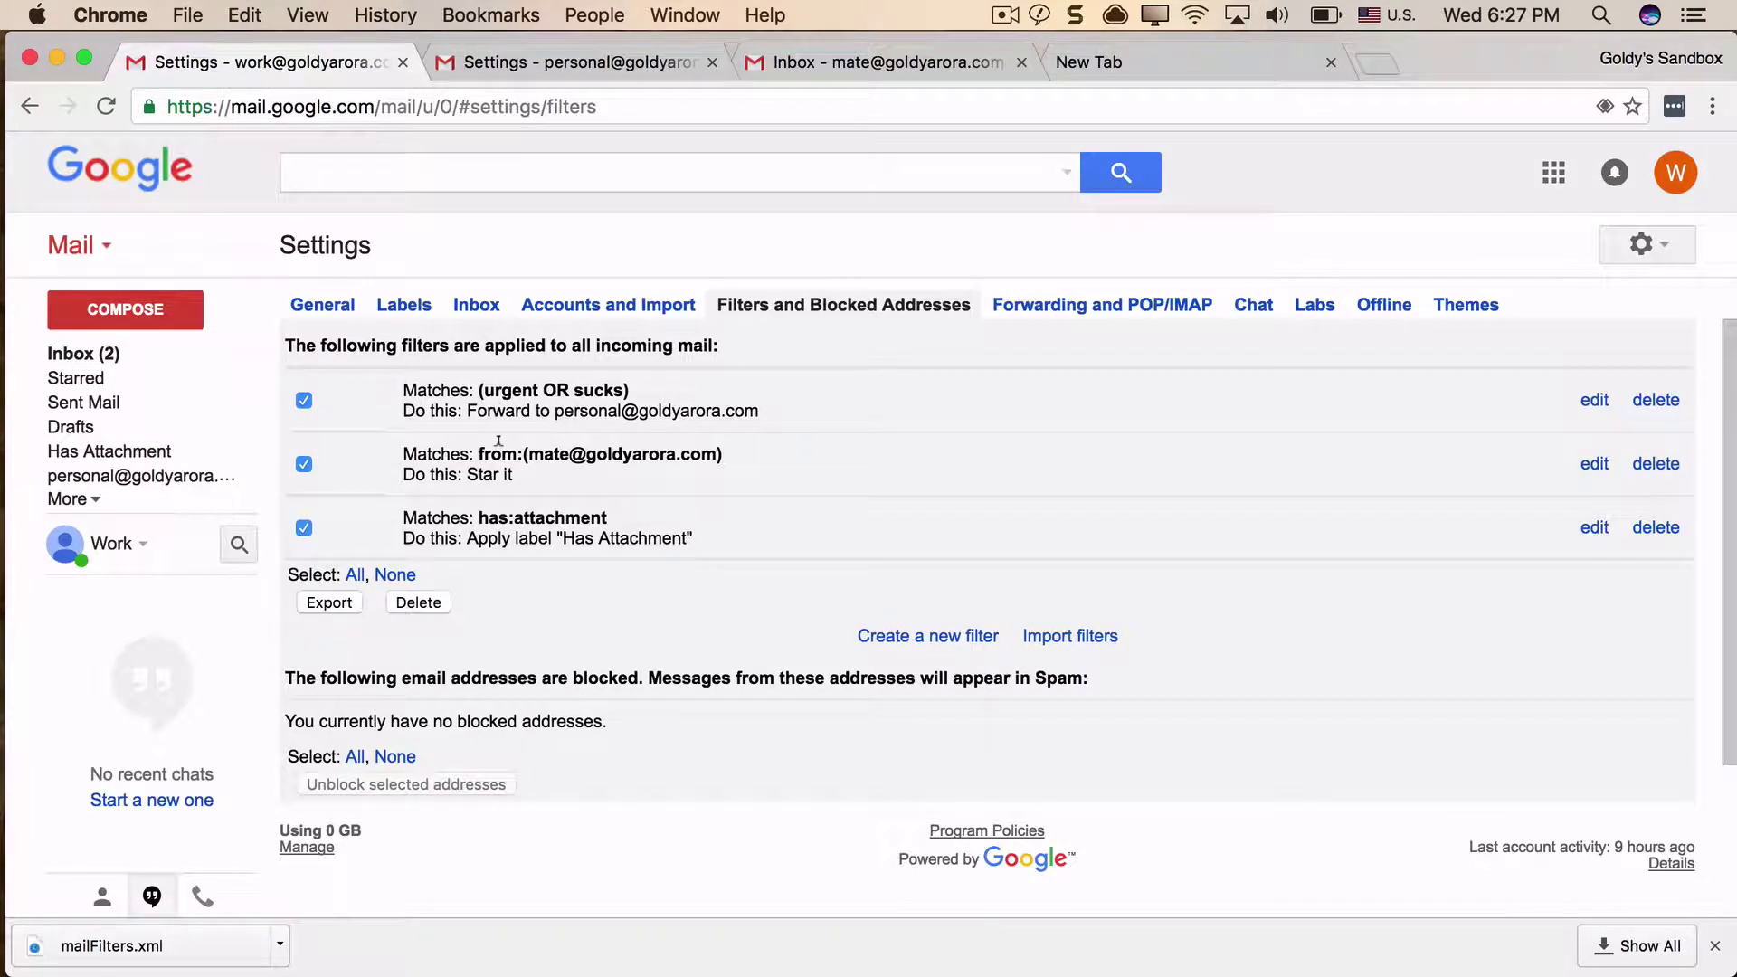
left_click(304, 400)
left_click(303, 464)
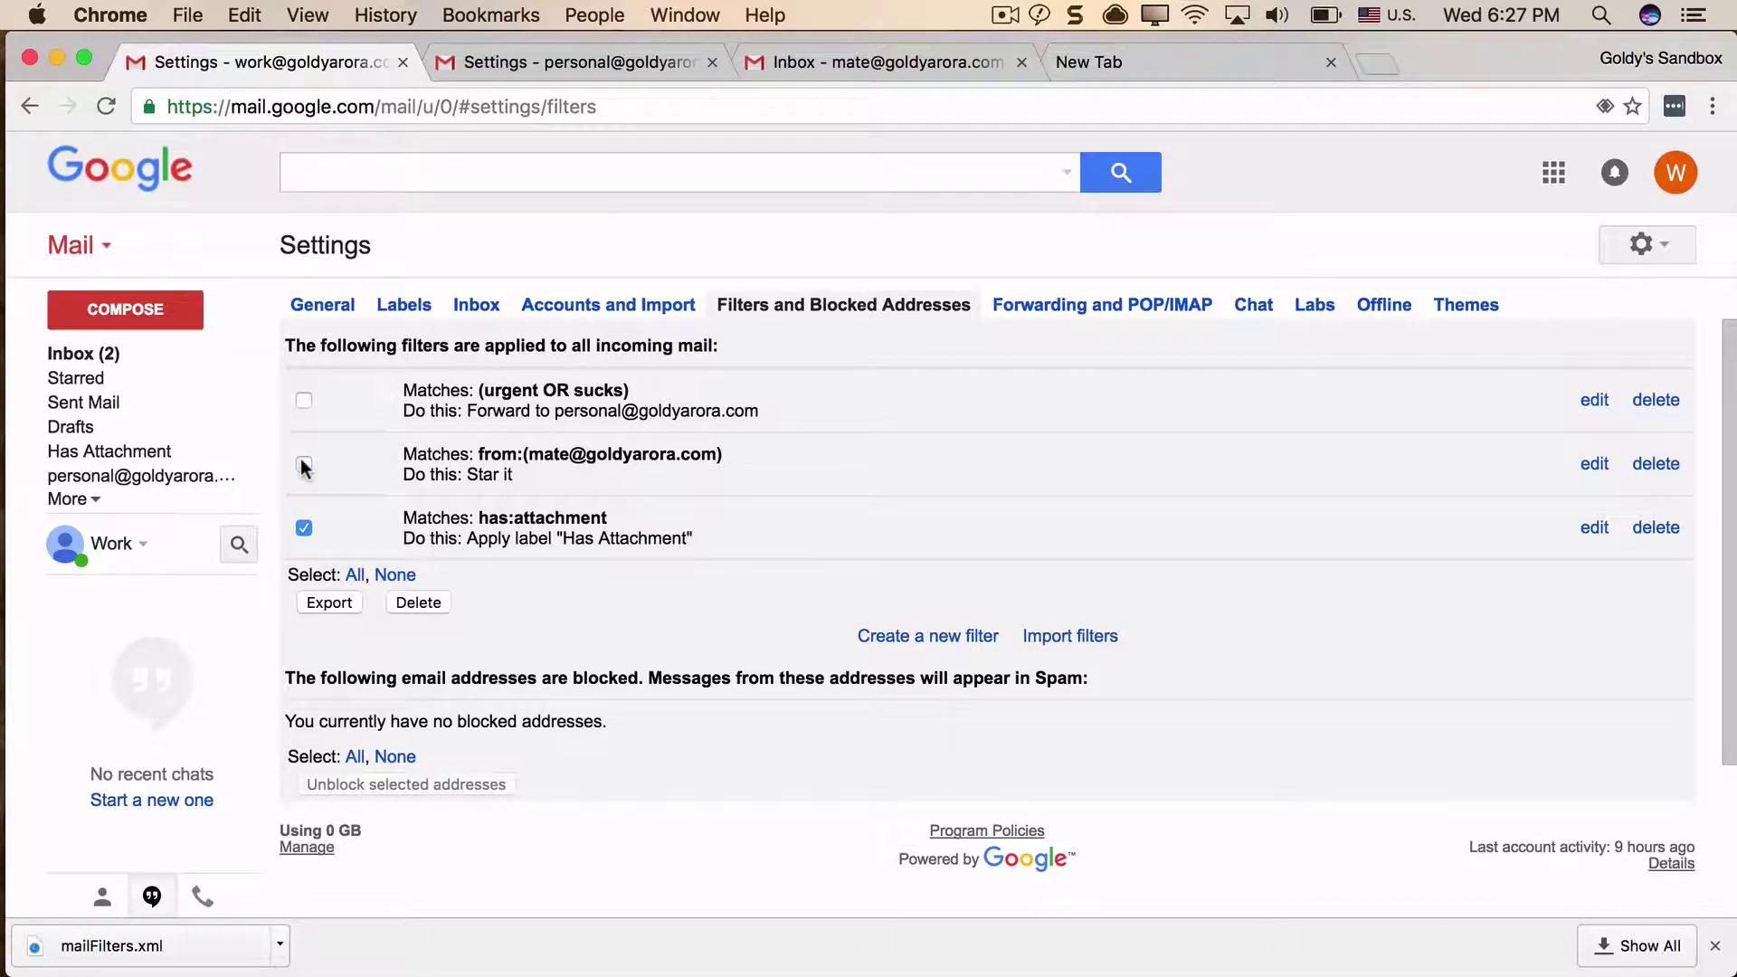
left_click(304, 528)
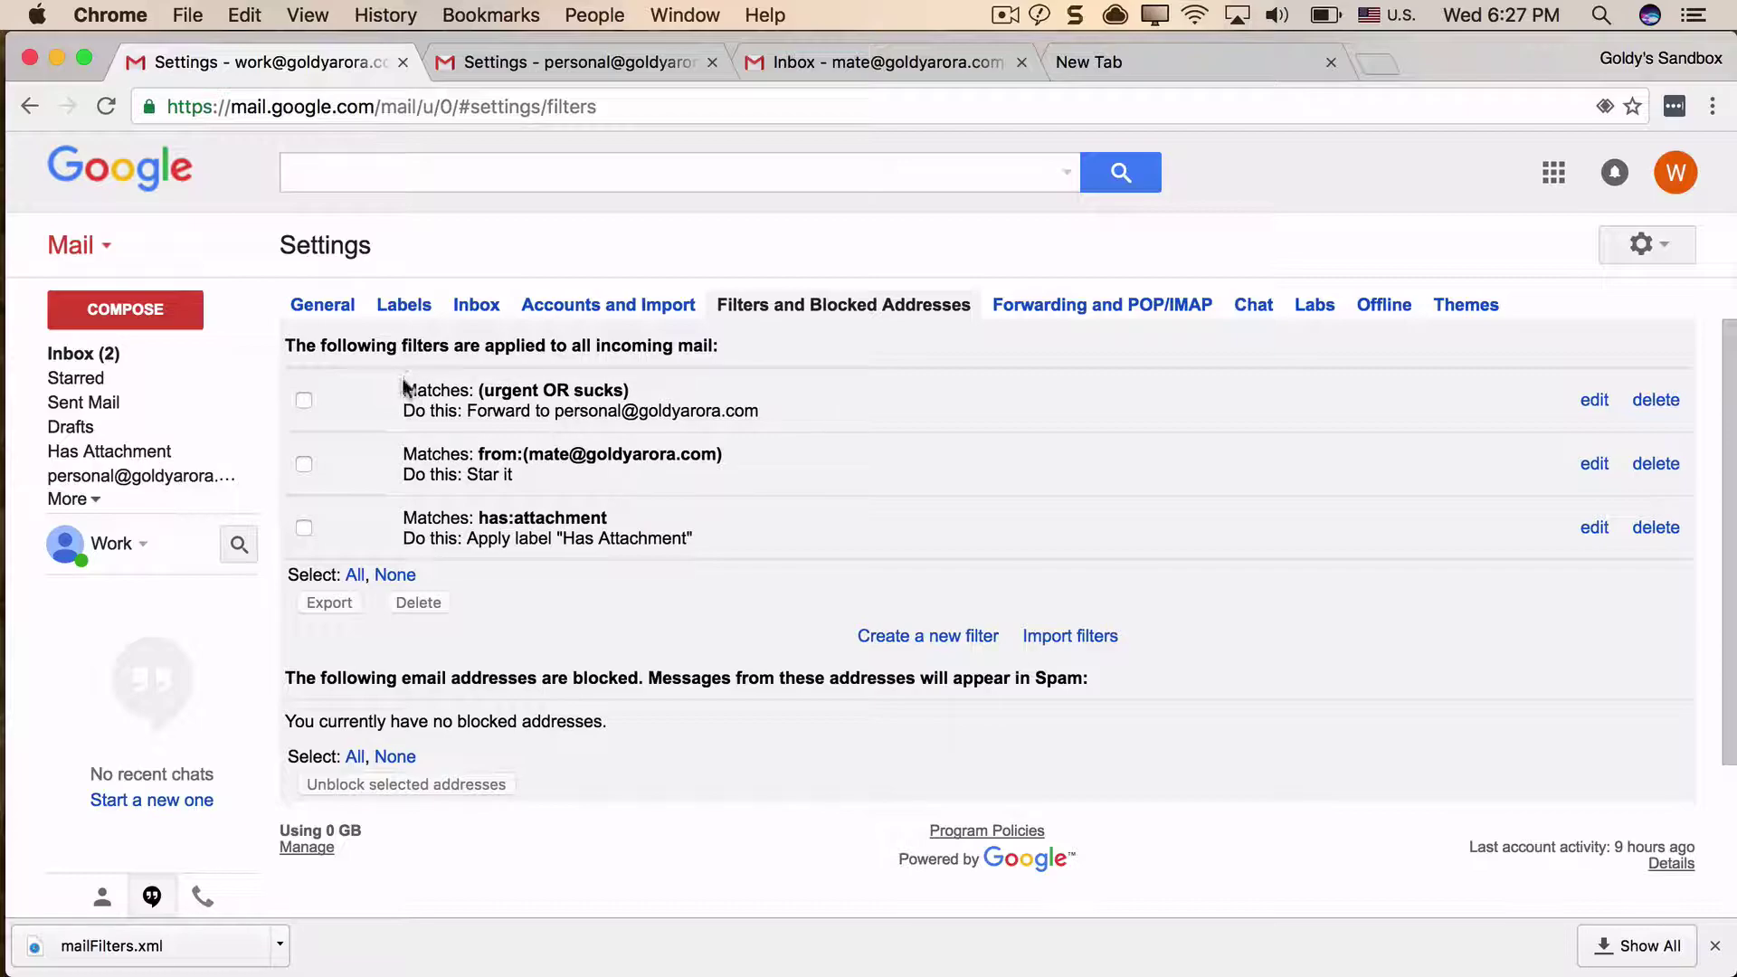
- Highlight the first filter's (urgent OR sucks) criteria and its forwarding address, then return to the personal import list
left_click_drag(403, 389, 762, 398)
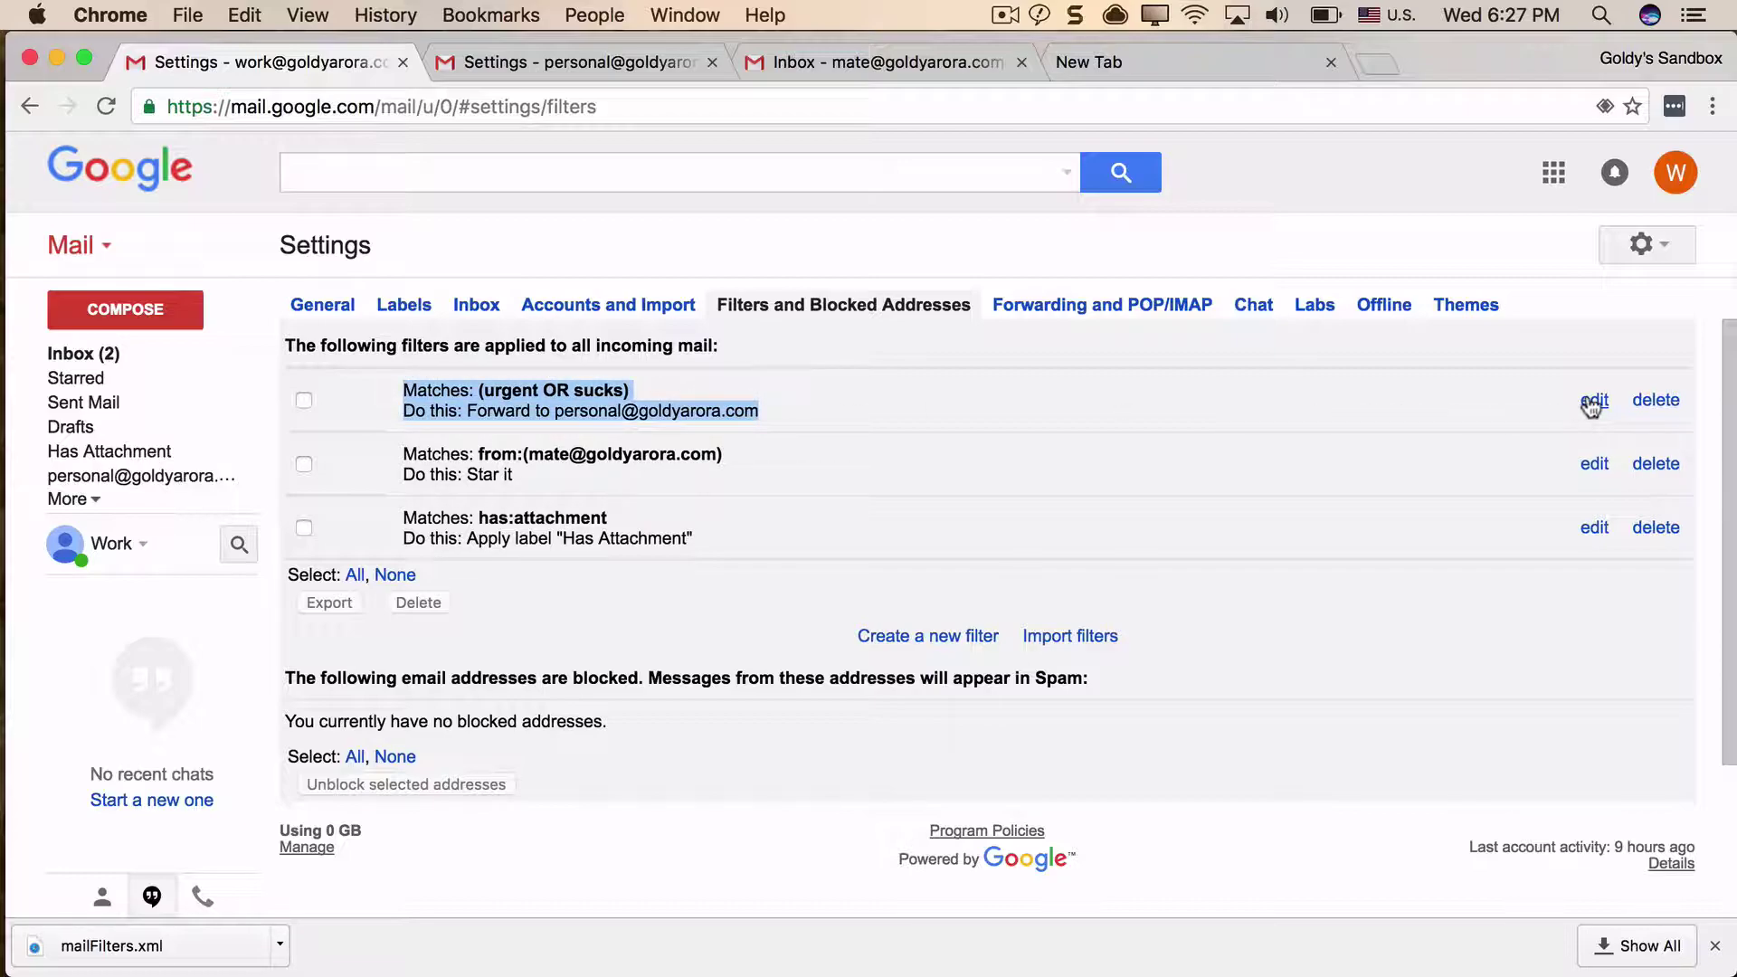
left_click(481, 391)
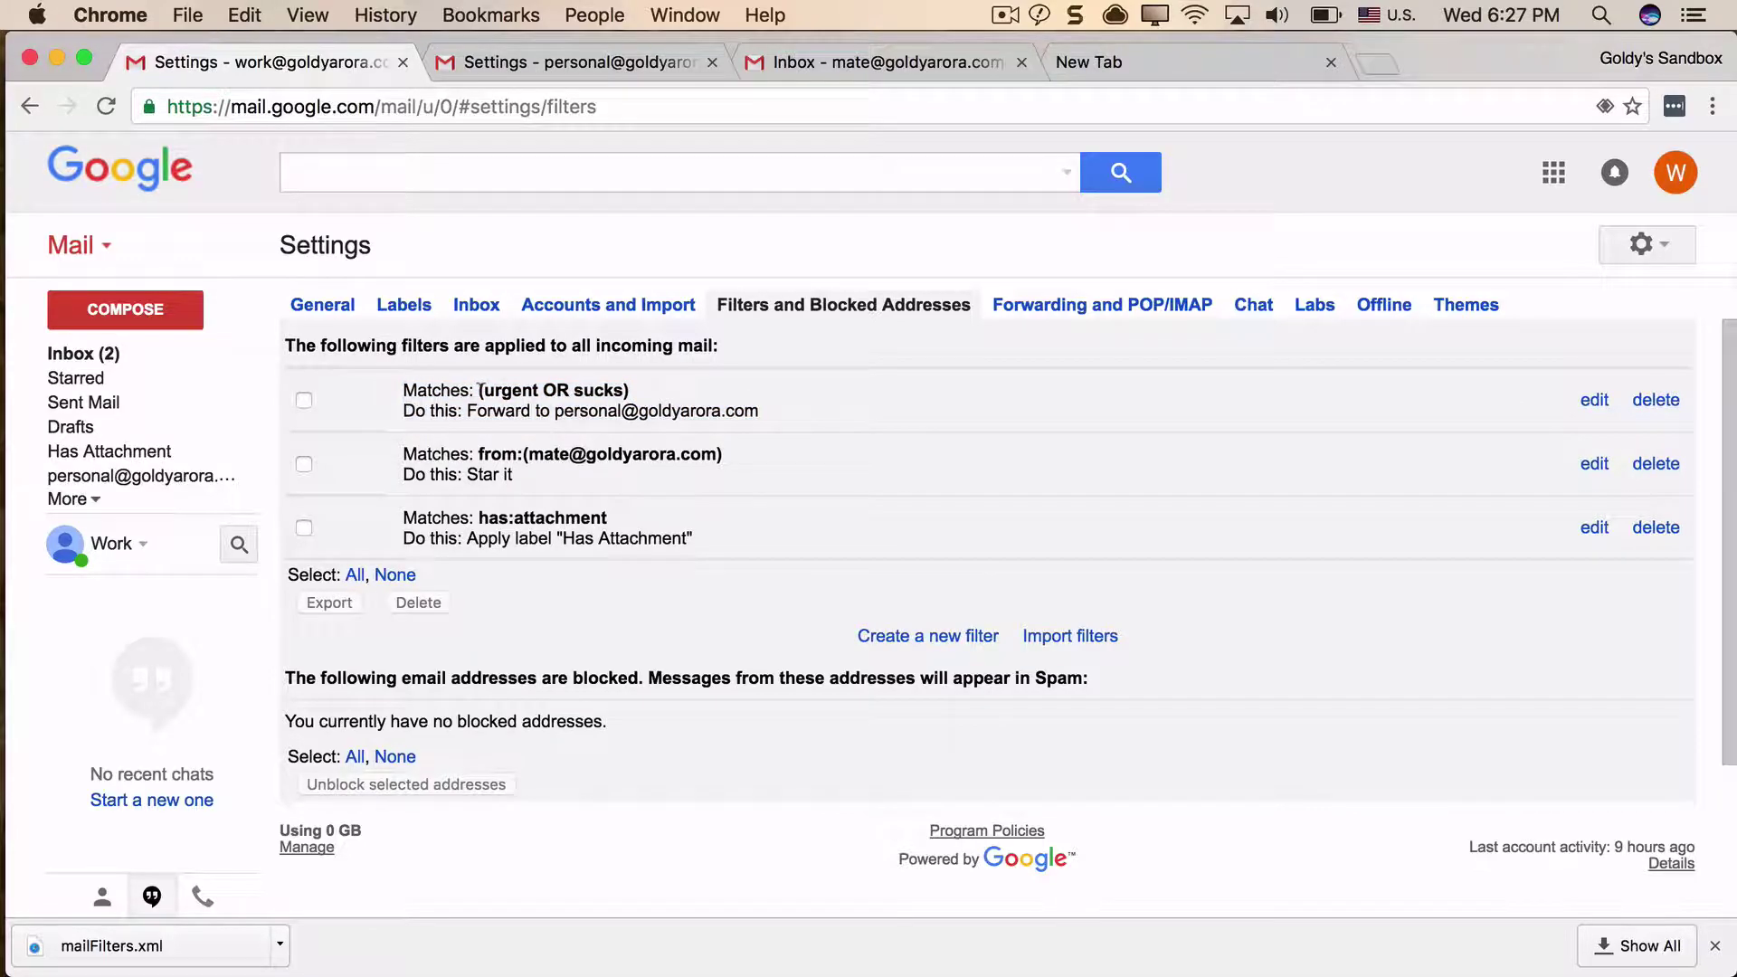
left_click_drag(478, 390, 623, 381)
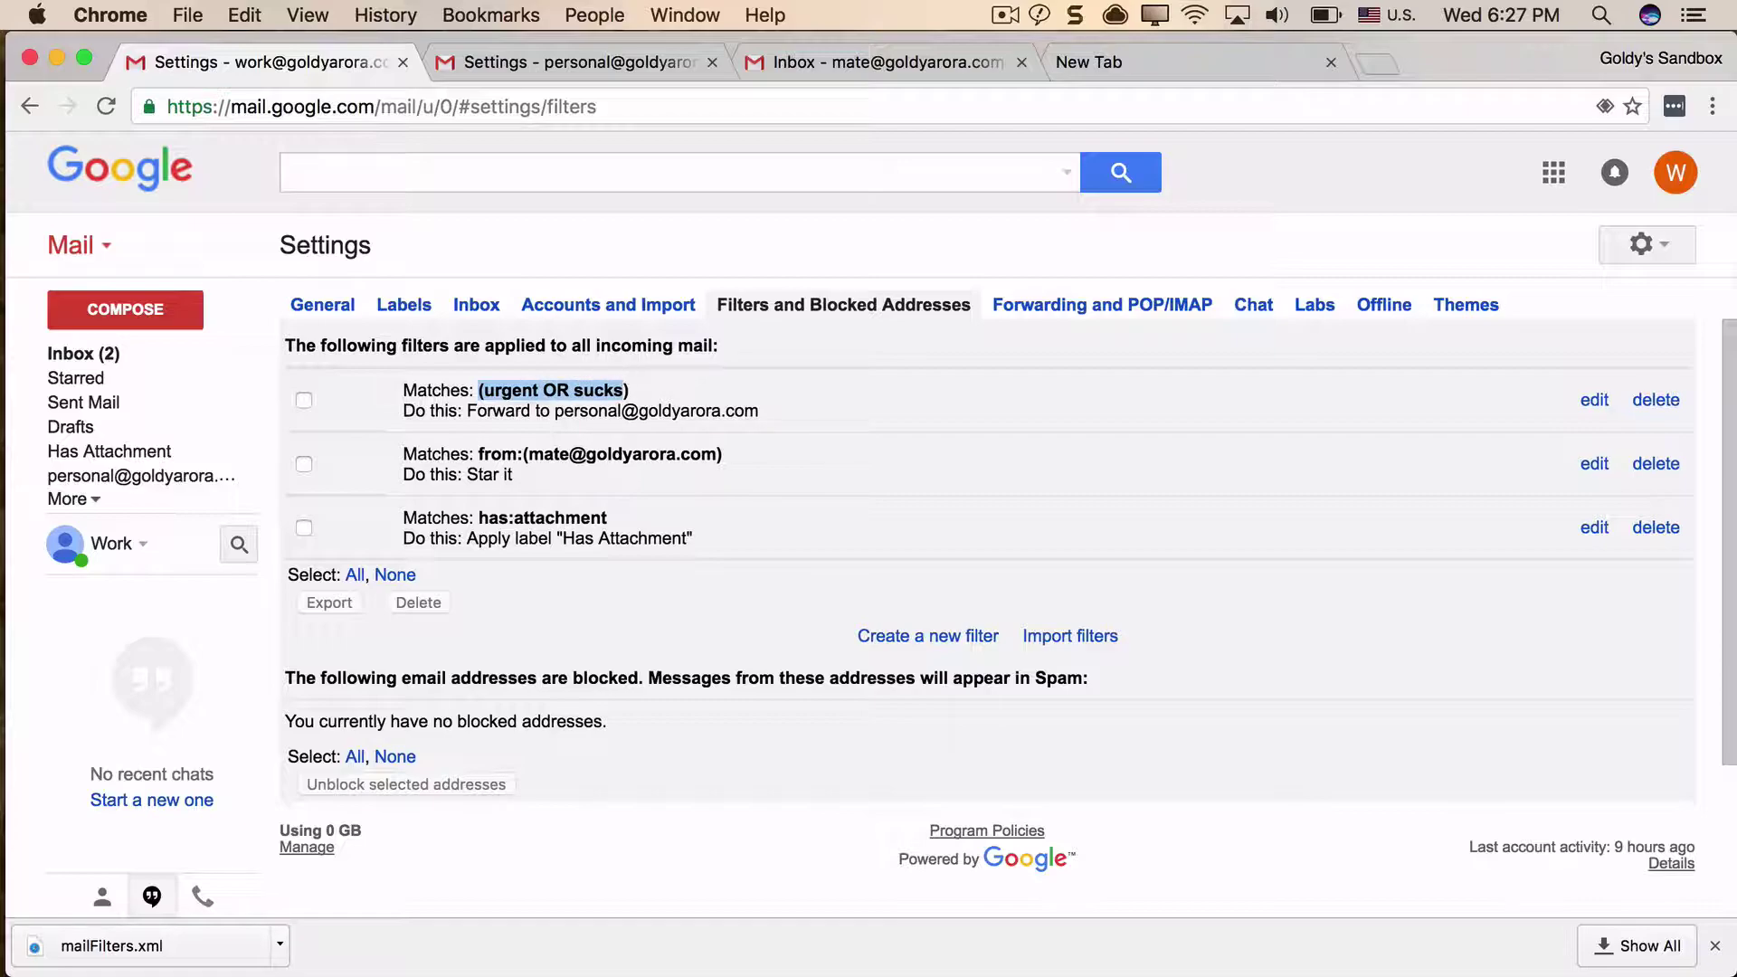
left_click(555, 406)
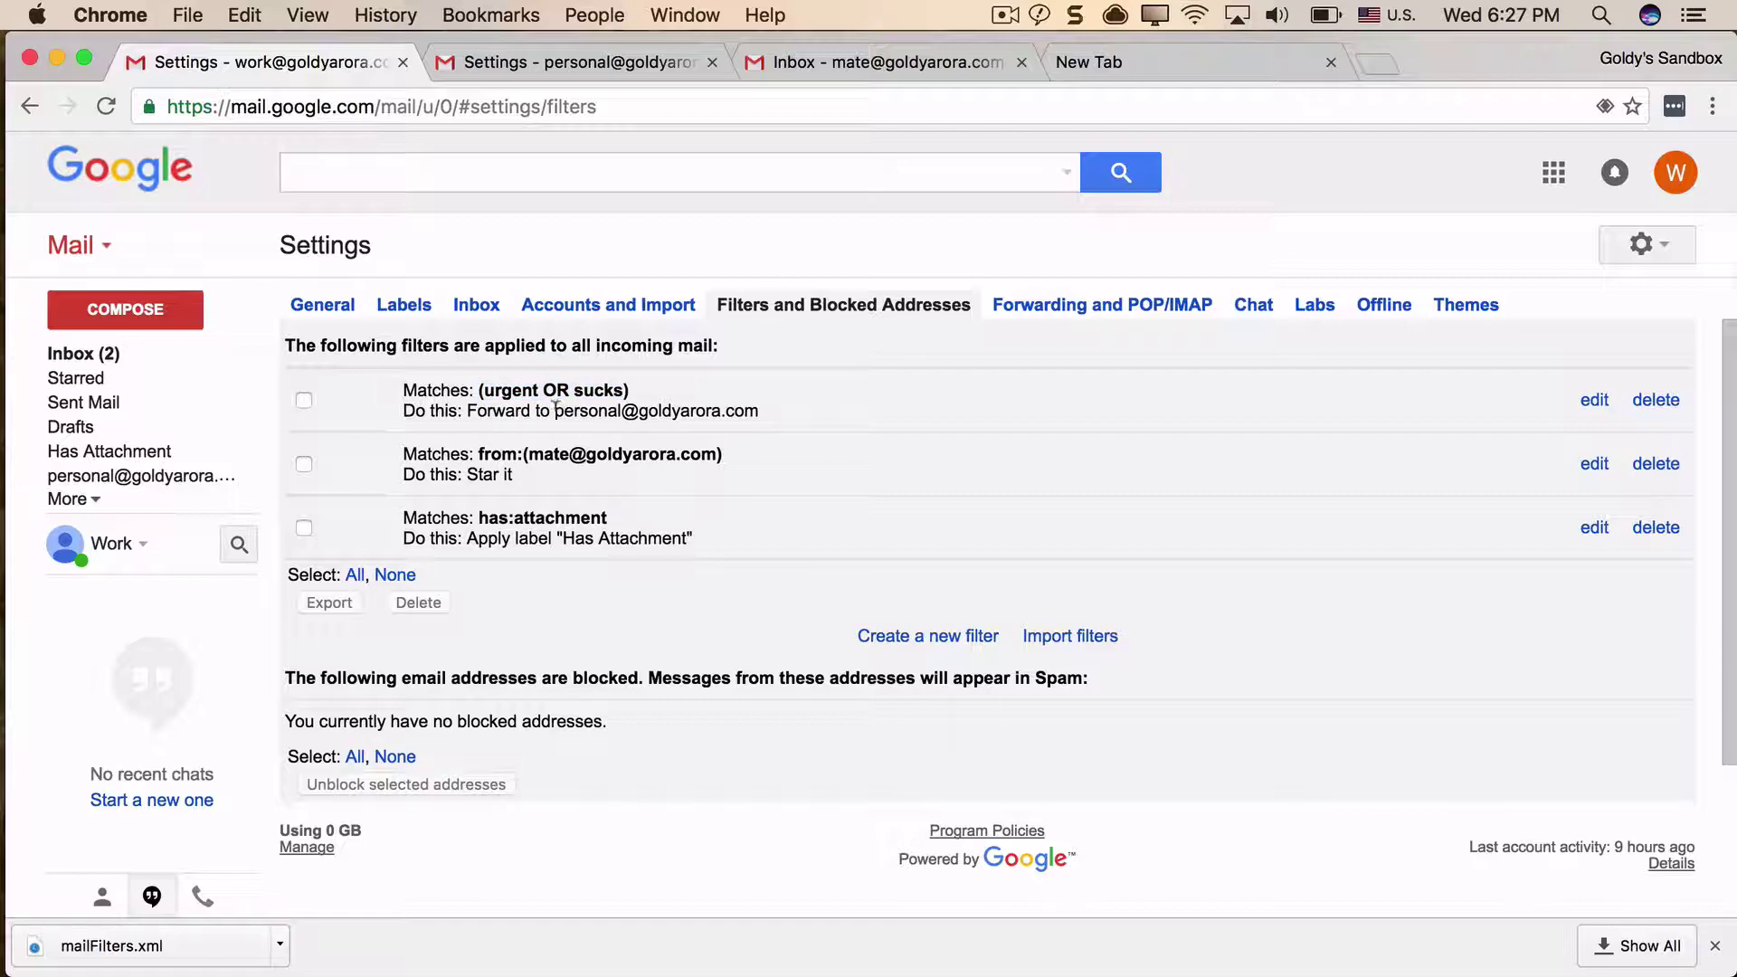
left_click_drag(555, 406, 760, 401)
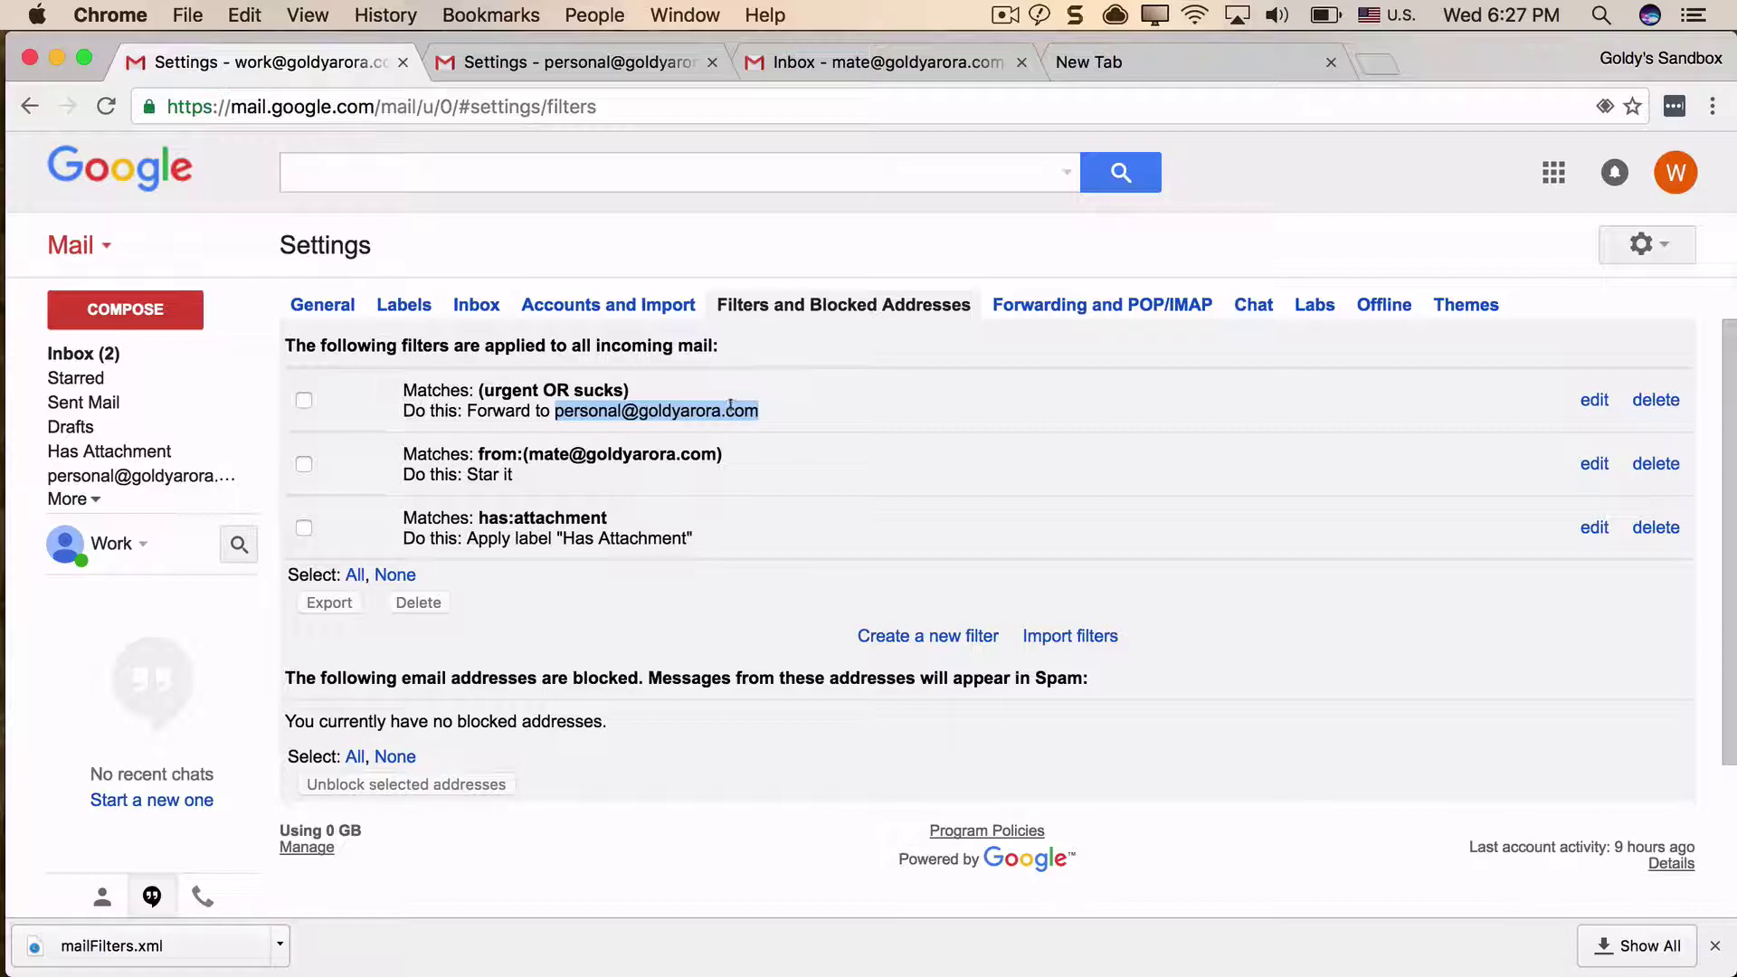
left_click(534, 62)
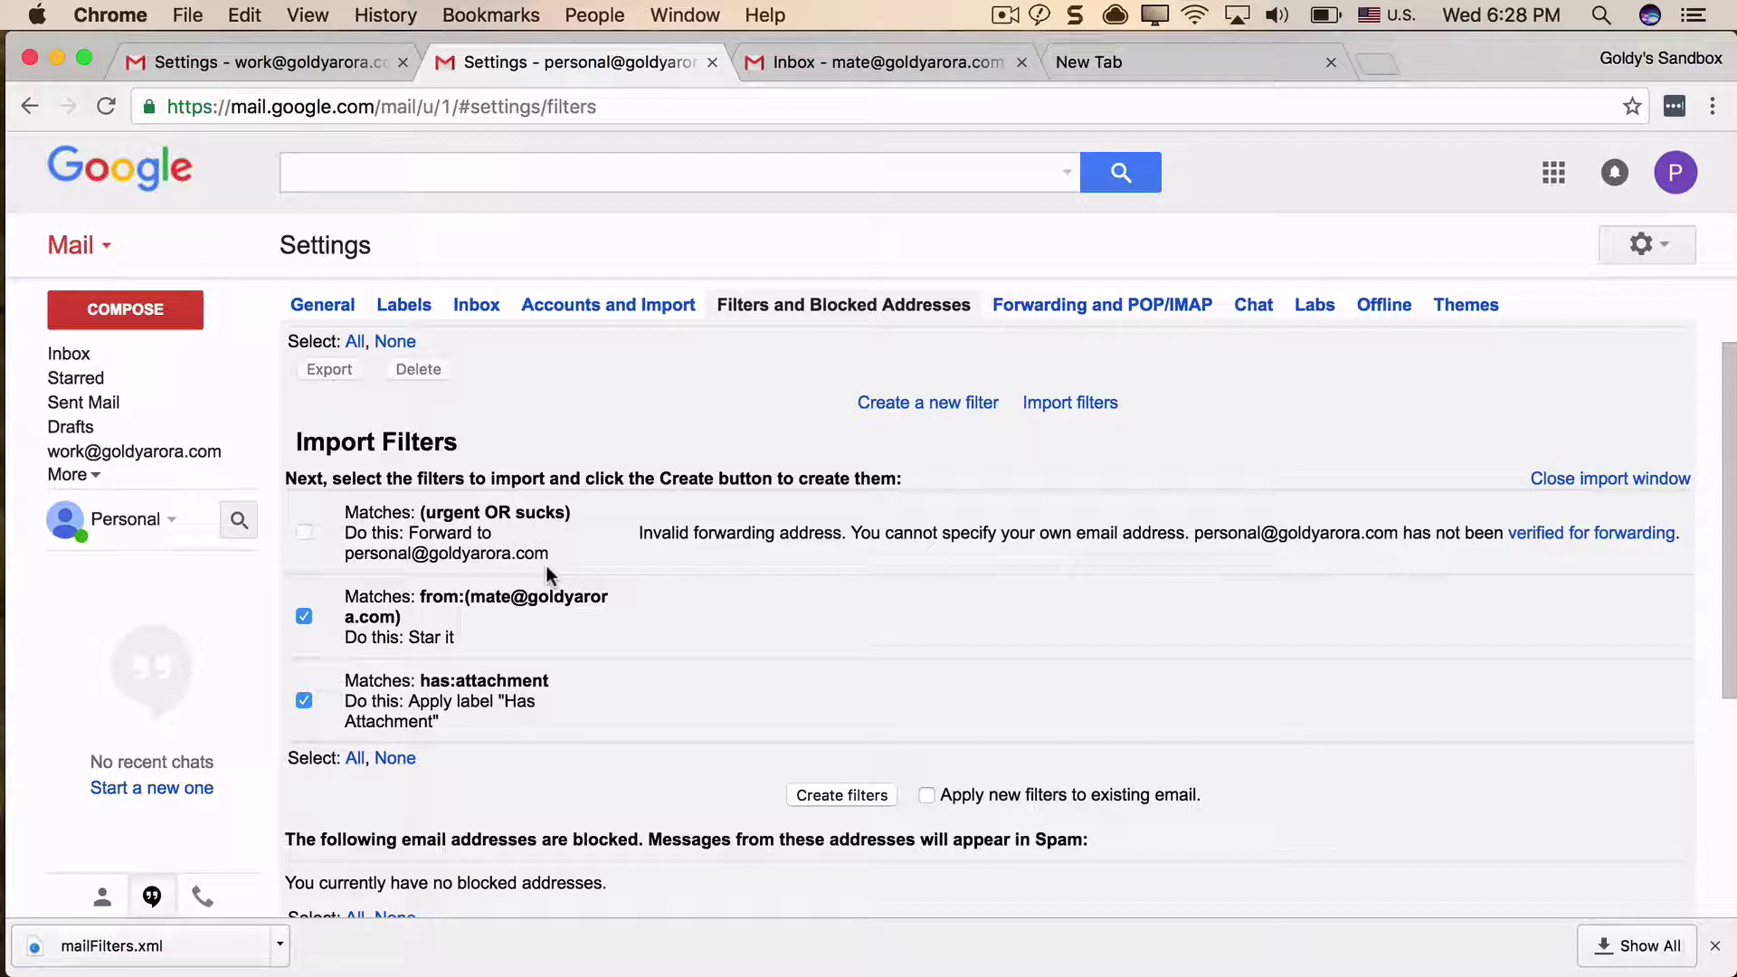
scroll(641, 558, "down", 1)
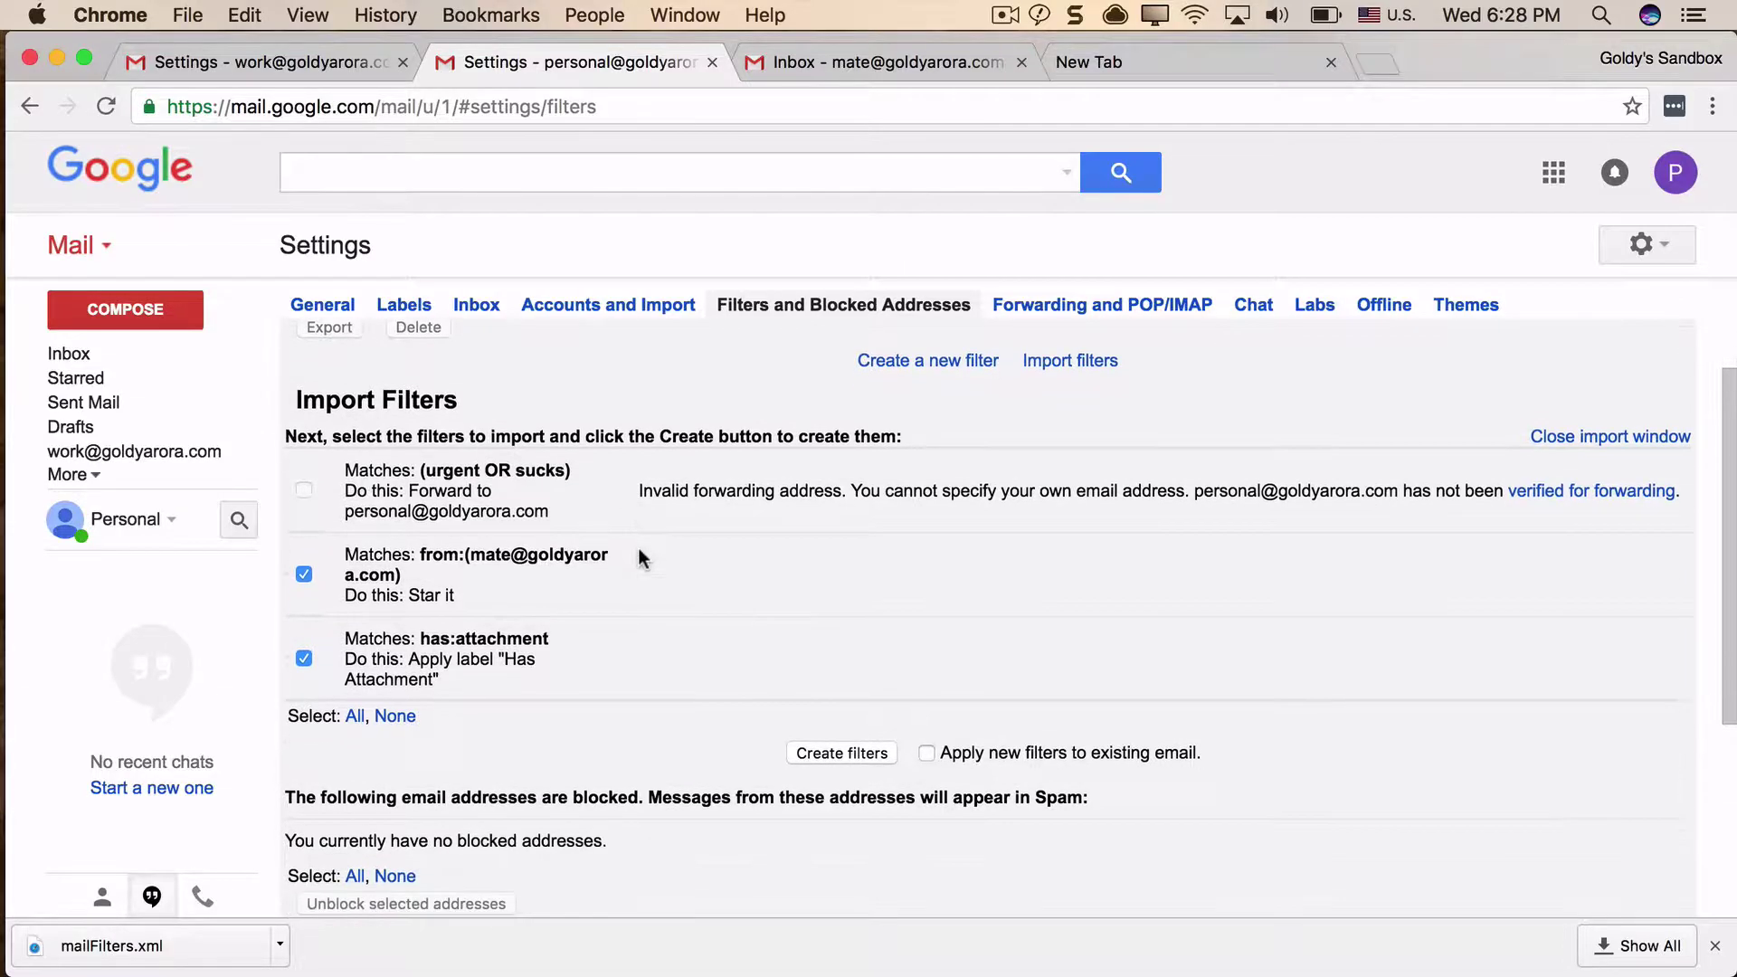